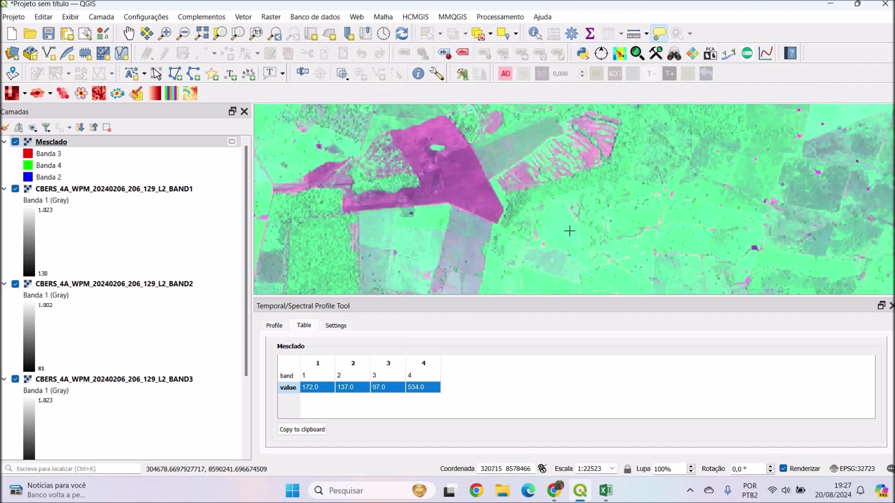
Sample the Mesclado raster's spectral profile on the bright green farmland and paste its band table into the Excel sheet at F14.
click(751, 260)
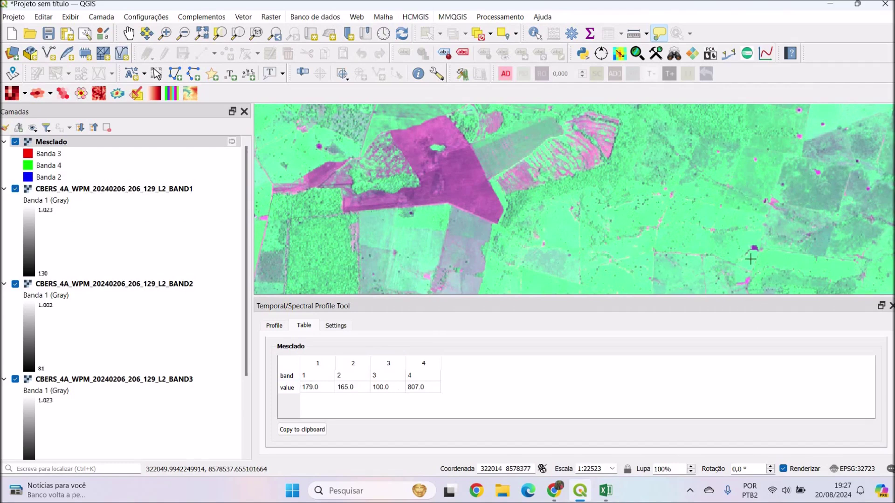
click(289, 387)
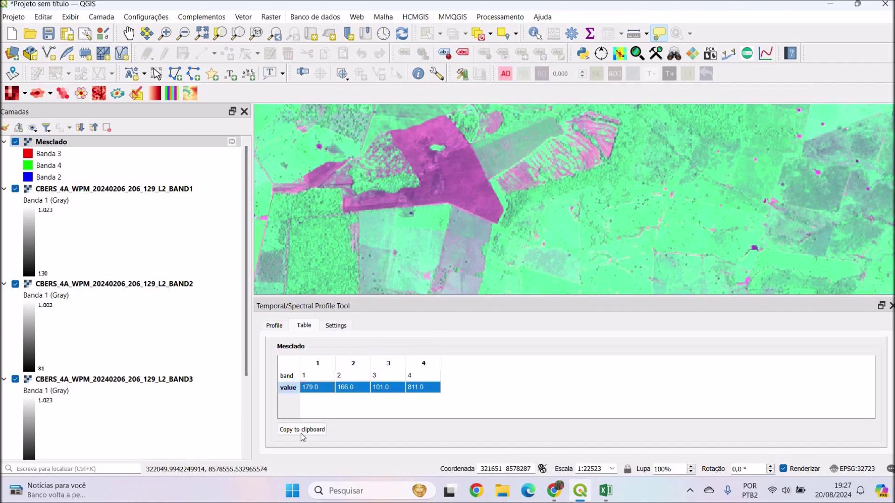
click(606, 490)
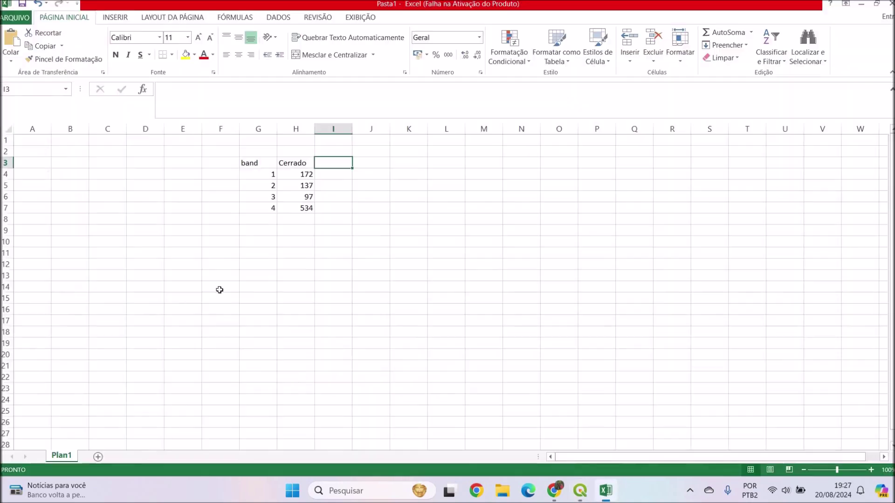
key(ctrl+v)
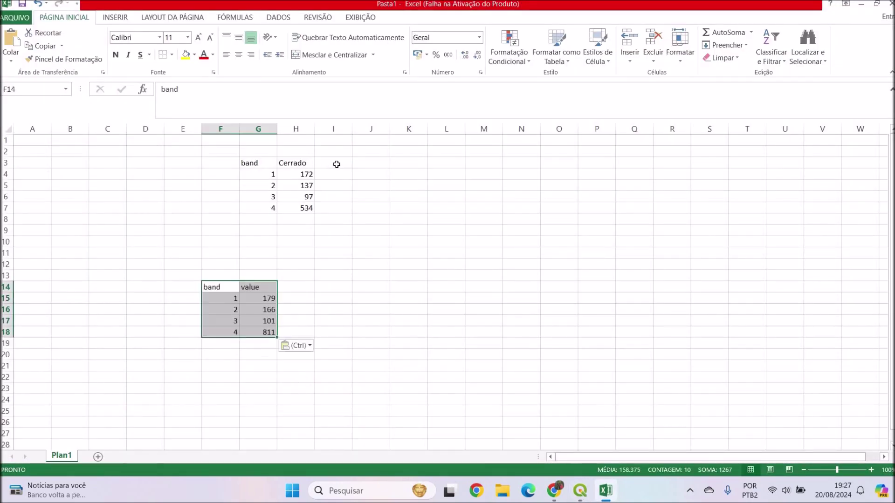
Add the header Agricultura in I3 and copy the farmland band values from G15:G18 into I4:I7.
click(332, 163)
text(Agricultura)
drag(268, 298, 269, 332)
key(ctrl+c)
click(331, 175)
key(ctrl+v)
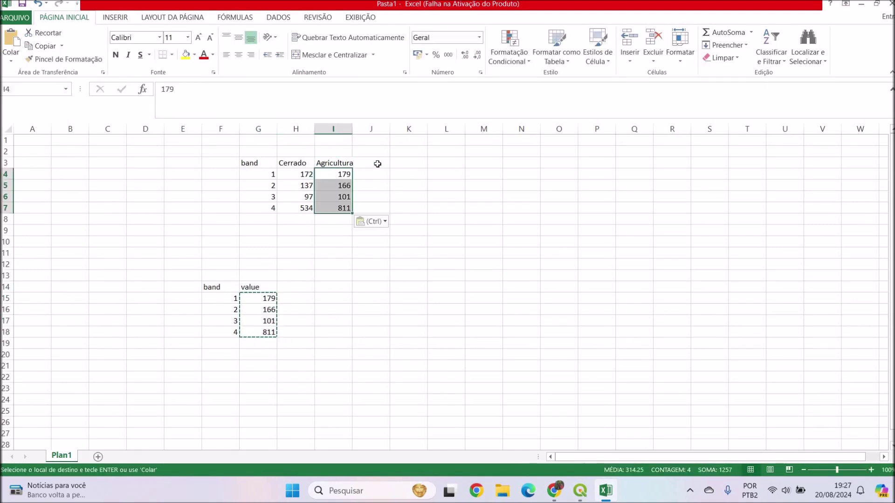
click(373, 163)
Switch to QGIS and sample the Mesclado raster's spectral profile on the wide magenta river.
click(580, 490)
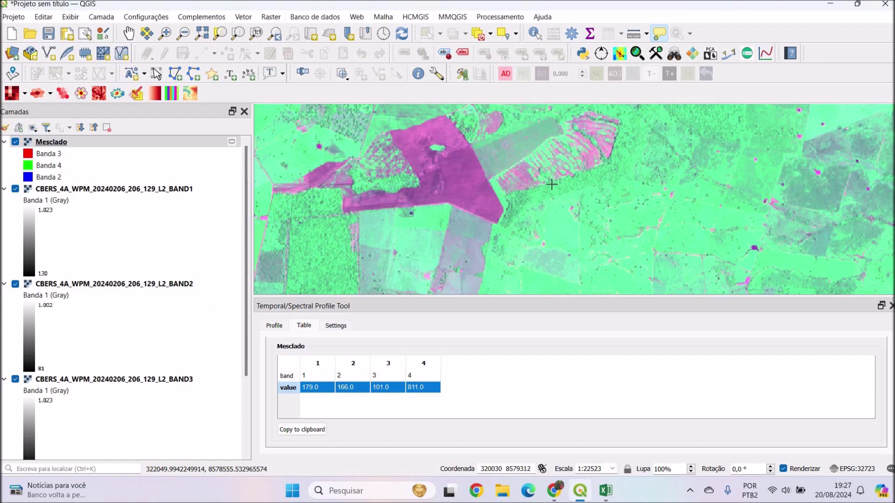
scroll(551, 185, down, 4)
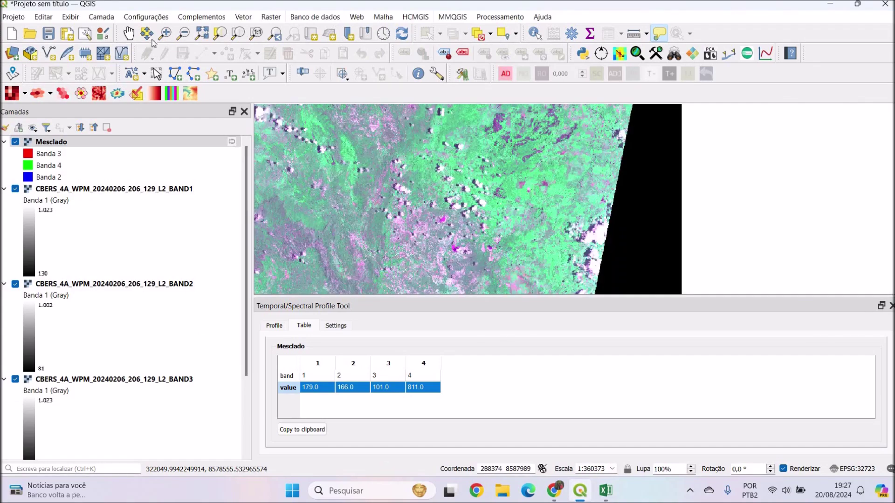
click(129, 33)
drag(402, 176, 499, 185)
scroll(501, 183, up, 4)
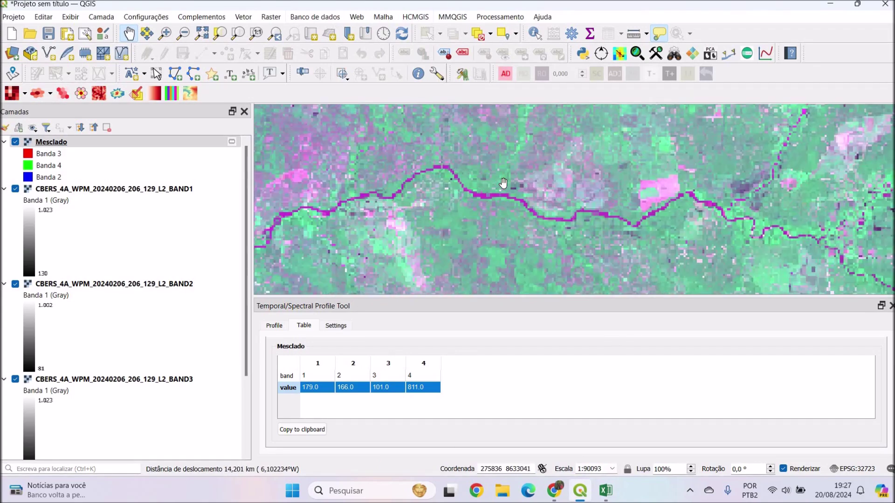
drag(473, 219, 455, 220)
scroll(459, 219, up, 1)
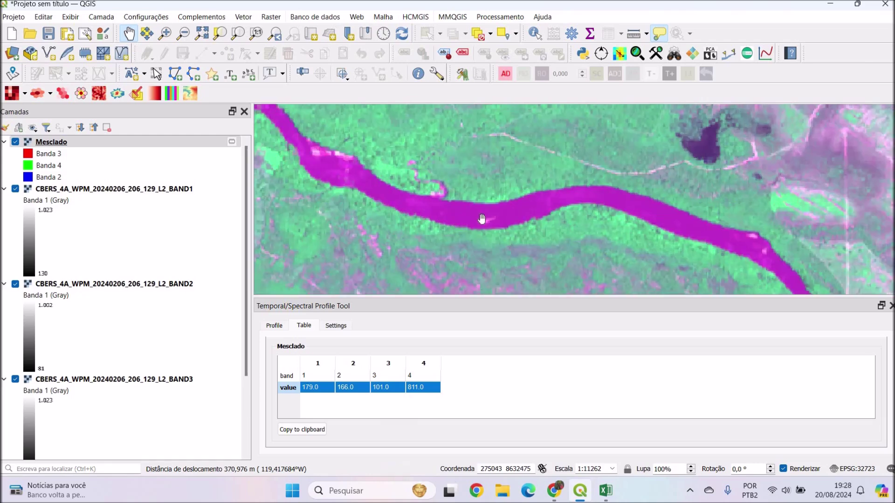
click(764, 53)
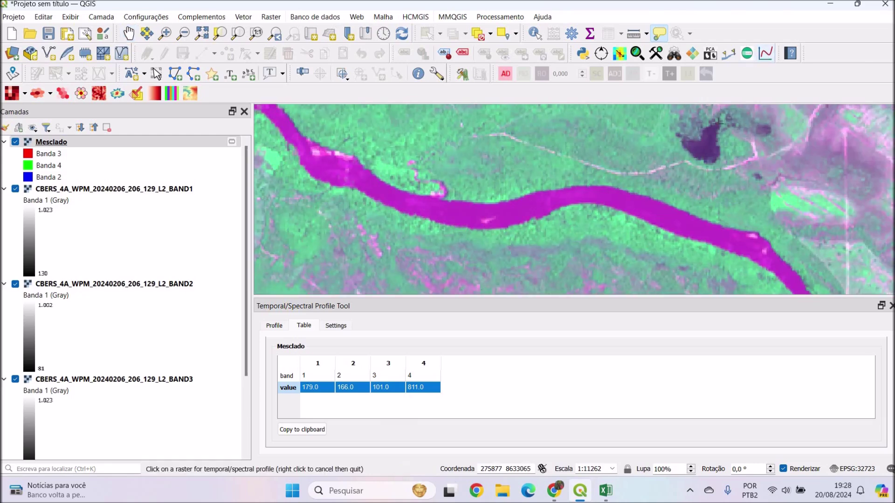
click(515, 210)
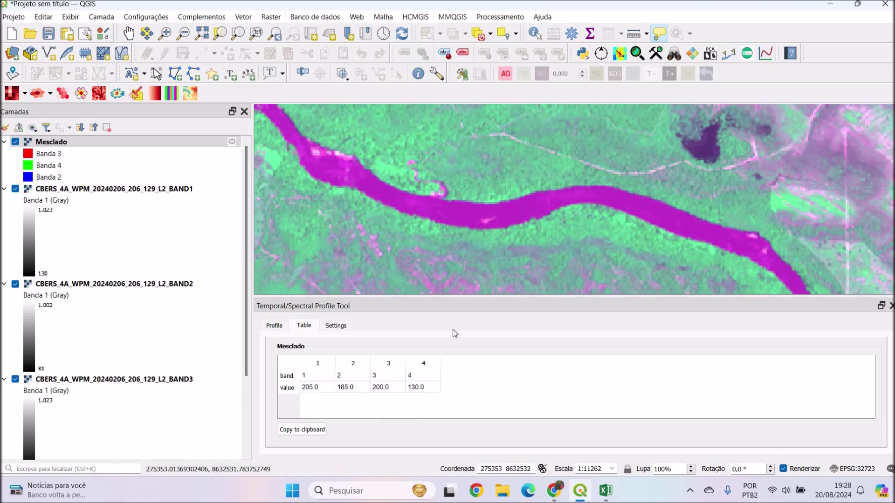
Copy the river's band value table from the profile tool and paste it into the Excel sheet at J16.
click(286, 390)
click(302, 429)
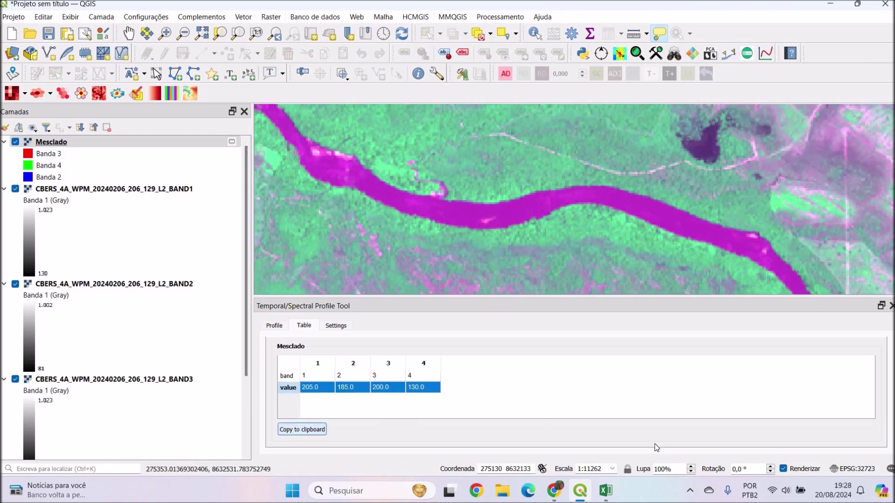
click(605, 495)
click(366, 309)
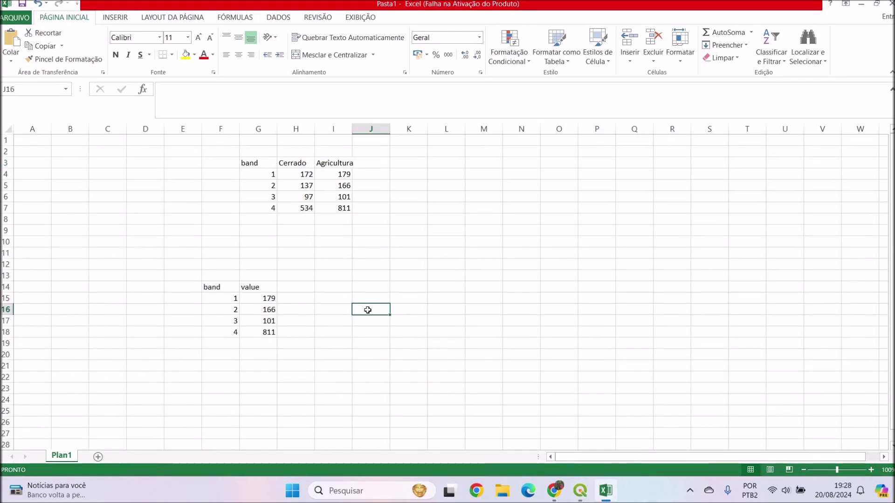
key(ctrl+v)
Add the header Água_rio in J3 and copy the river band values from K17:K20 into J4:J7.
key(ctrl+Up)
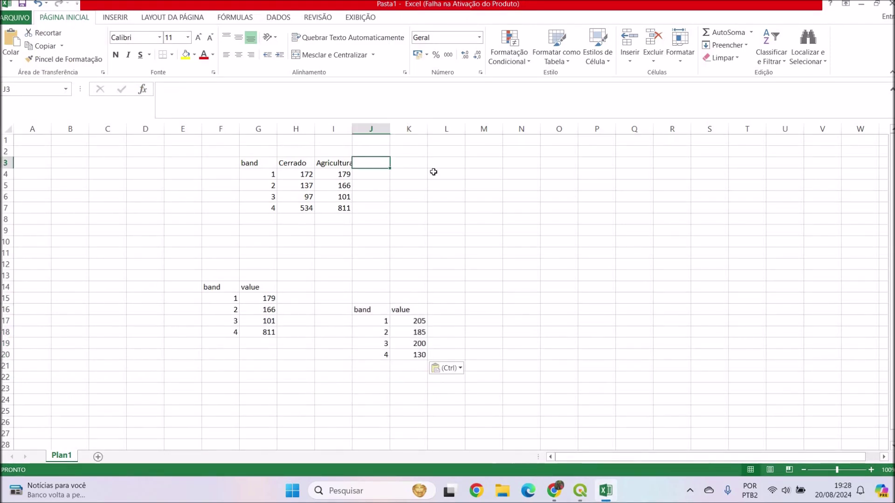
text(Água_rio)
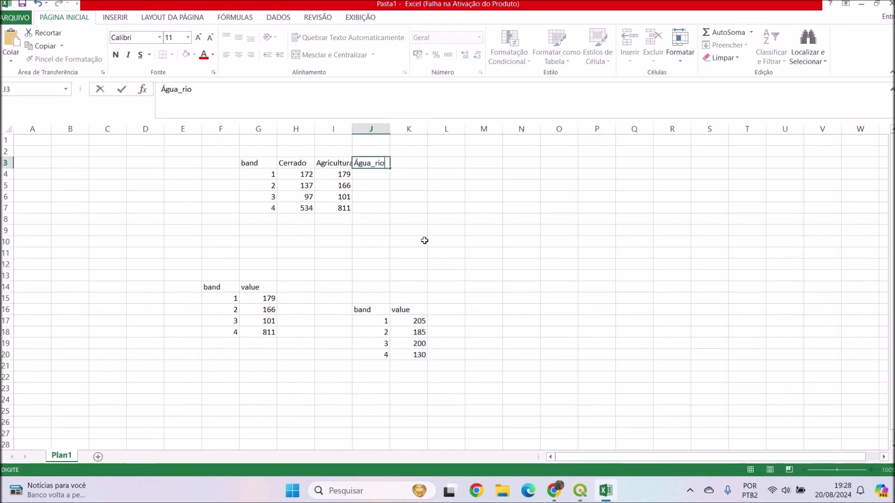
drag(412, 321, 414, 355)
key(ctrl+c)
click(369, 174)
key(ctrl+v)
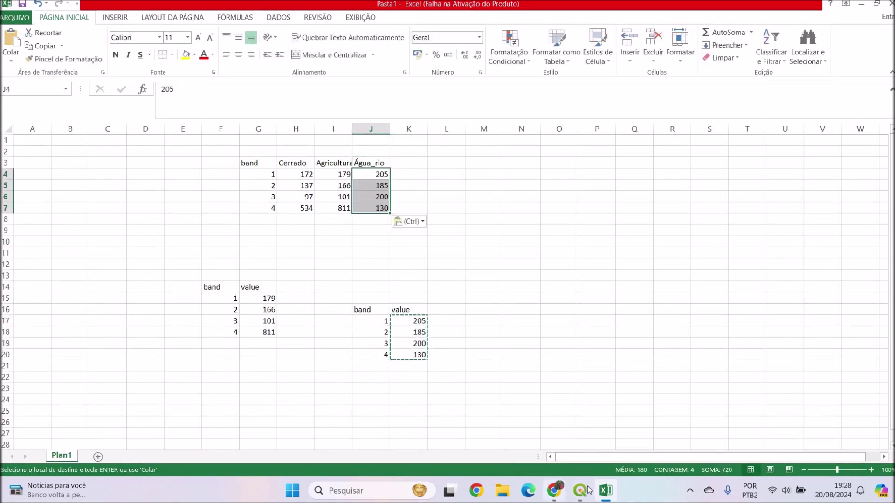
Switch to QGIS and sample the Mesclado raster's spectral profile on the dark purple lake beside the river bend.
key(alt+Tab)
scroll(406, 204, down, 2)
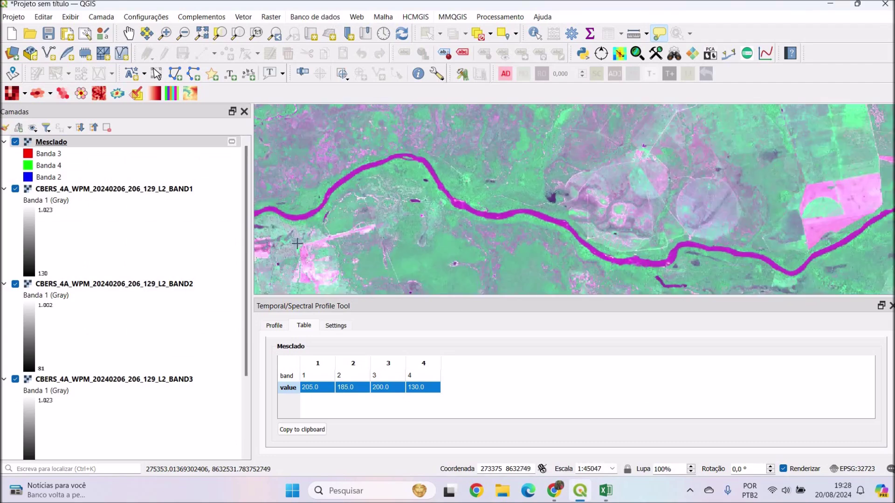
drag(400, 202, 502, 213)
scroll(502, 212, up, 2)
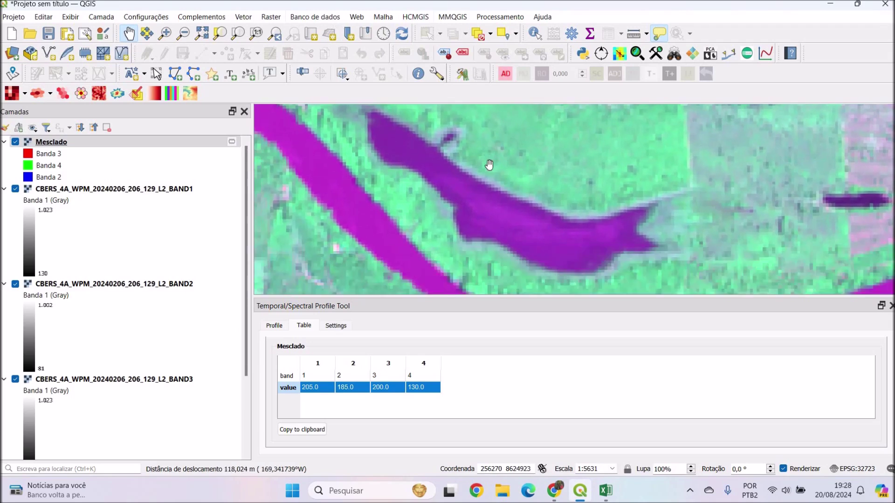
click(766, 55)
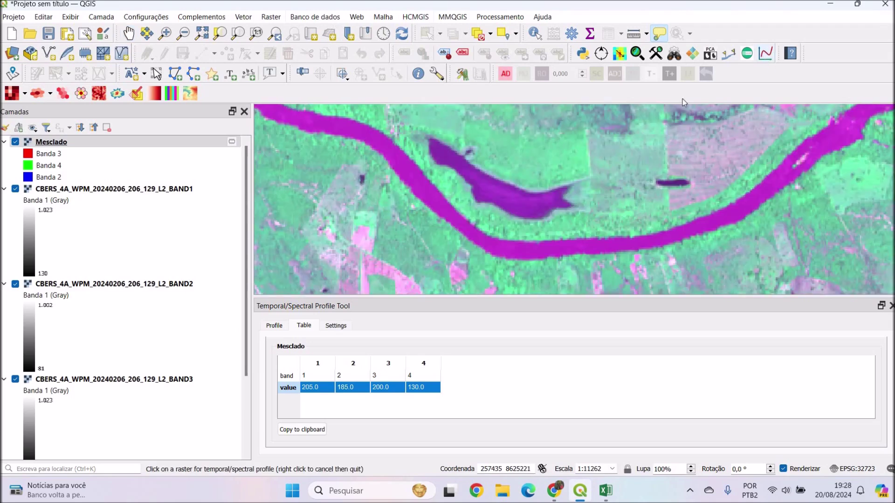
click(441, 152)
Copy the lake's band value table from the profile tool and paste it into the Excel sheet at M18.
click(285, 387)
click(304, 430)
click(605, 490)
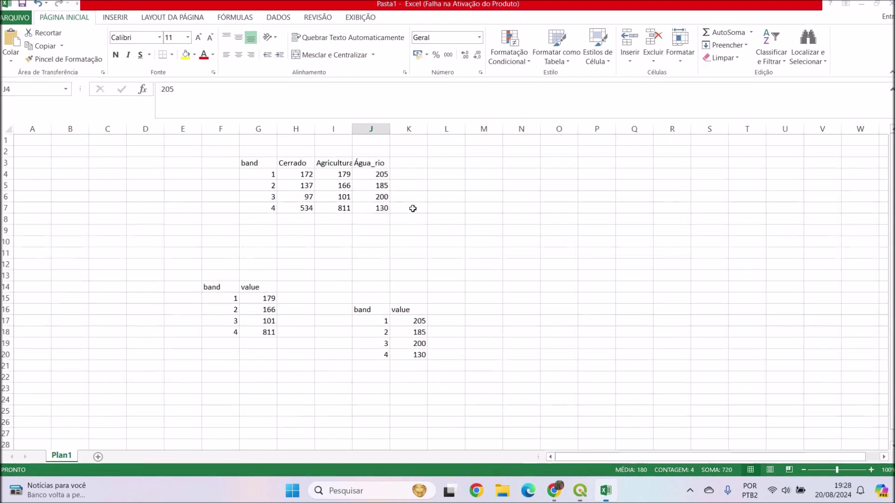
click(410, 164)
click(473, 330)
key(ctrl+v)
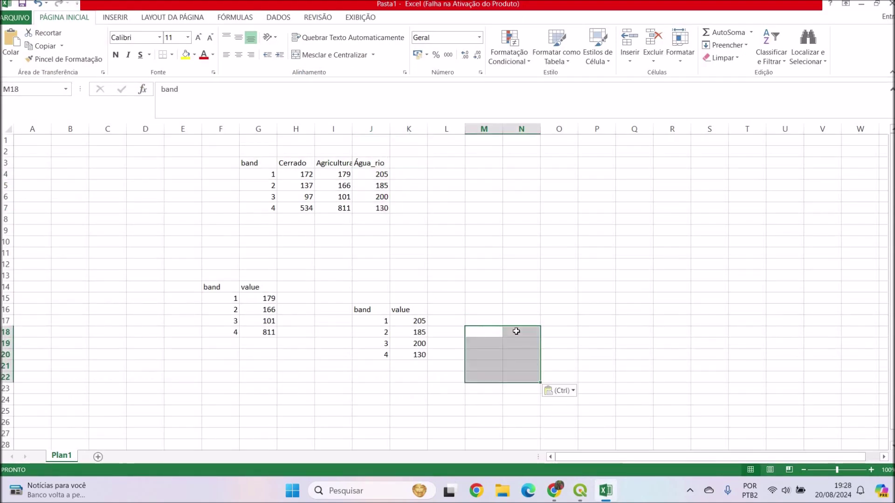
Add the header Água_lago in K3 and copy the lake band values from N19:N22 into K4:K7.
click(521, 343)
drag(523, 370, 523, 377)
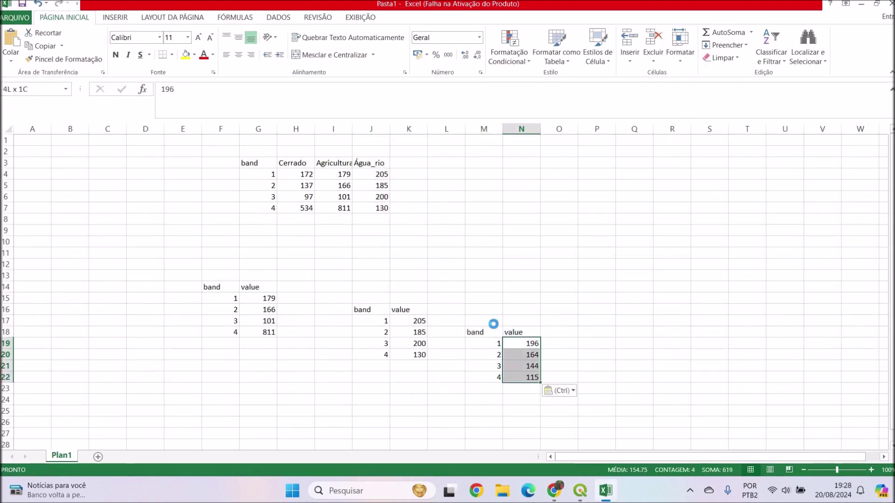
key(ctrl+c)
click(413, 163)
text(Á)
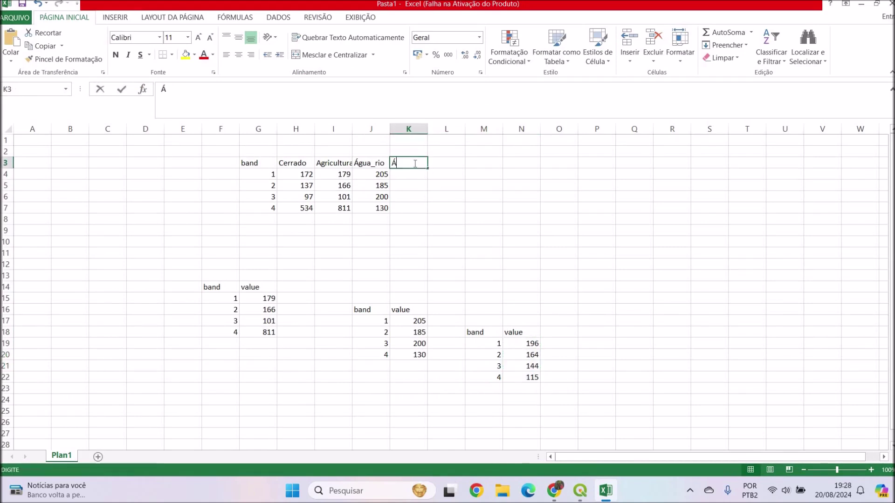
text(gua_lago)
key(Return)
drag(522, 344, 527, 373)
key(ctrl+c)
click(408, 174)
key(ctrl+v)
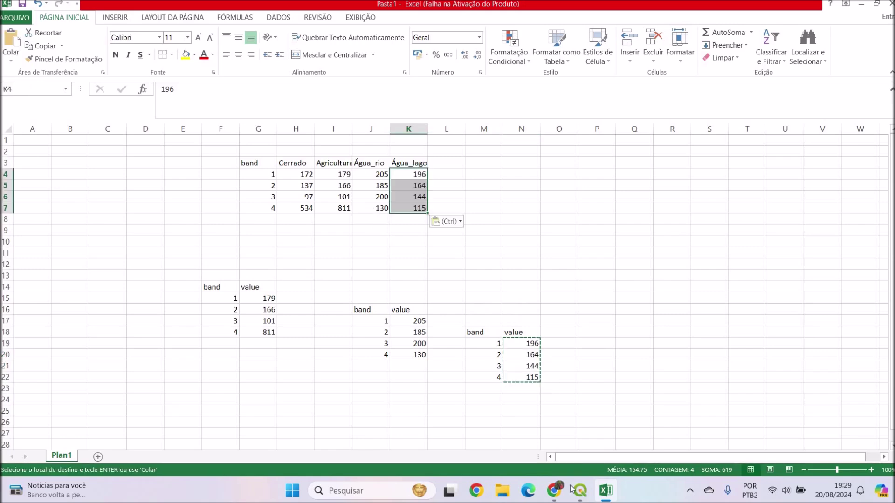
Switch to QGIS and sample the Mesclado raster's spectral profile on the pink exposed soil along the road.
click(574, 489)
scroll(490, 138, up, 2)
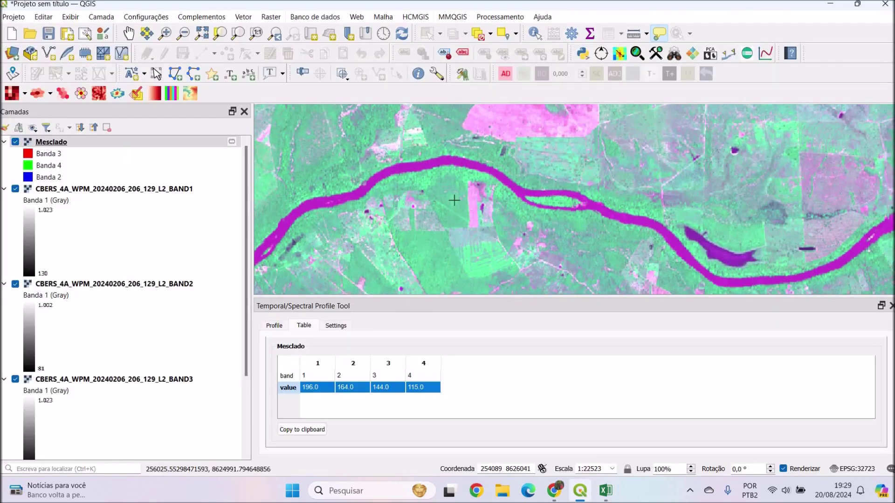
scroll(455, 201, up, 2)
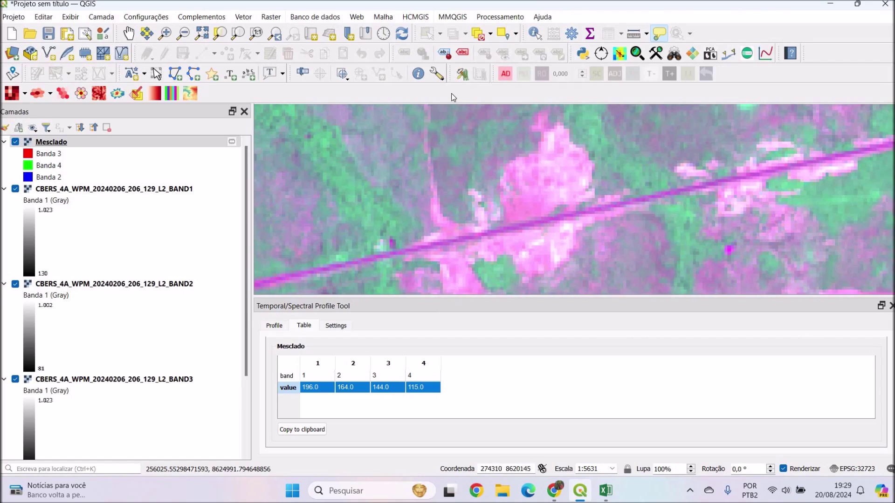
click(768, 56)
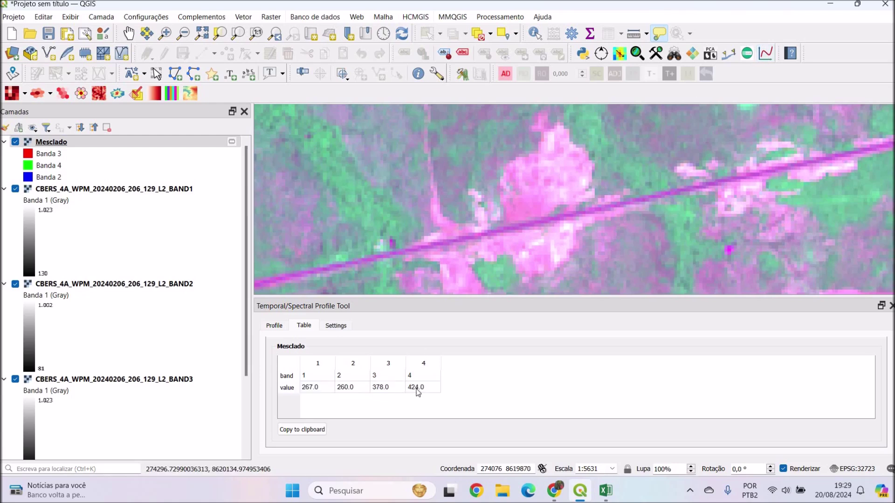
Copy the exposed soil's band value table from the profile tool and paste it into the Excel sheet at E22.
click(288, 388)
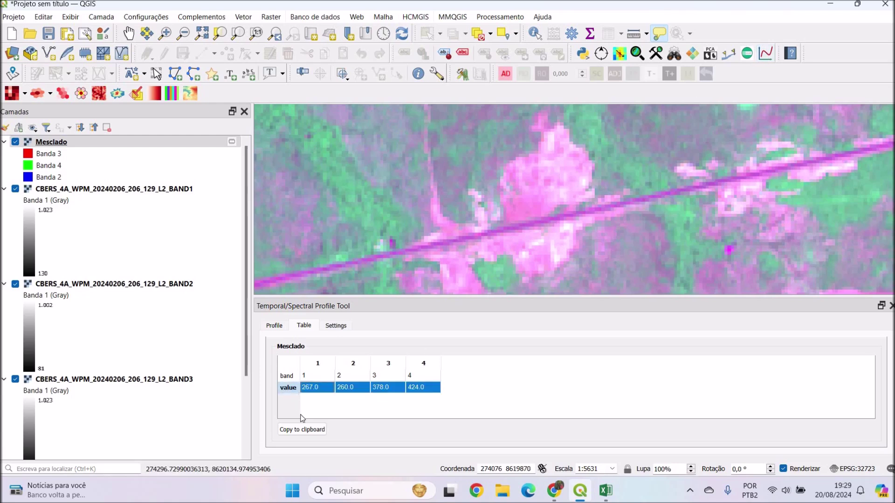
click(307, 429)
key(alt+Tab)
click(182, 377)
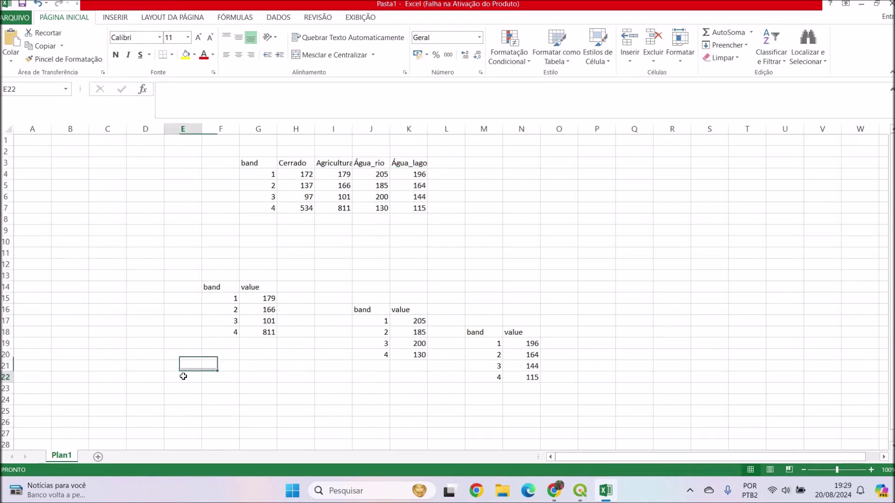
key(ctrl+v)
Add the header Solo_exposto in L3 and copy the soil band values from F23:F26 into L4:L7.
click(446, 162)
text(Solo)
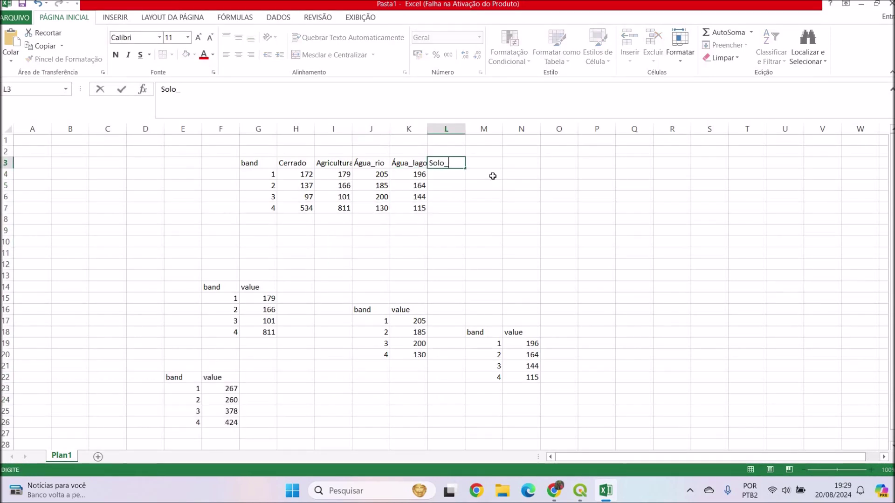
drag(228, 389, 228, 422)
key(ctrl+c)
click(454, 174)
key(ctrl+v)
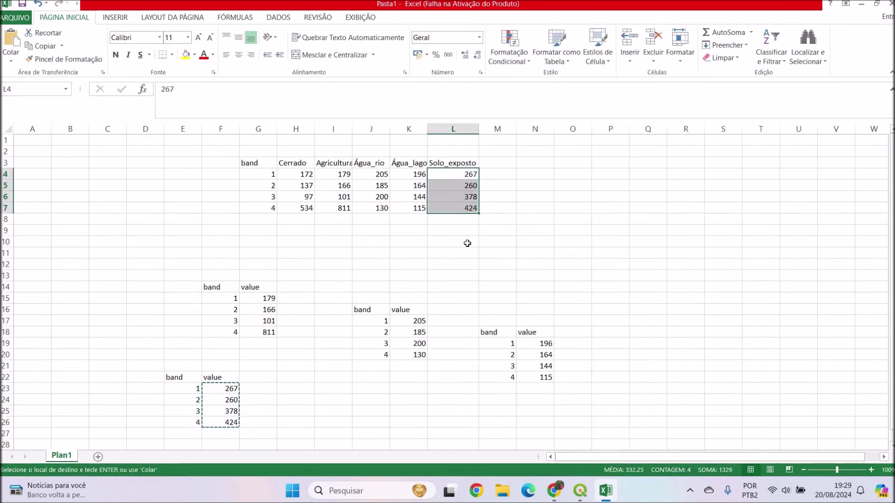
click(466, 241)
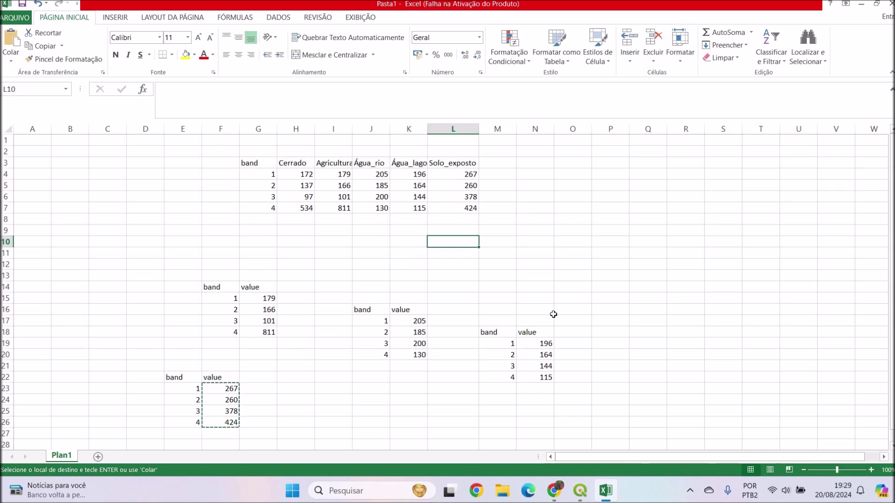
Switch to QGIS and sample the Mesclado raster's spectral profile on the large white cloud near the scene's eastern edge.
key(alt+Tab)
scroll(666, 213, down, 3)
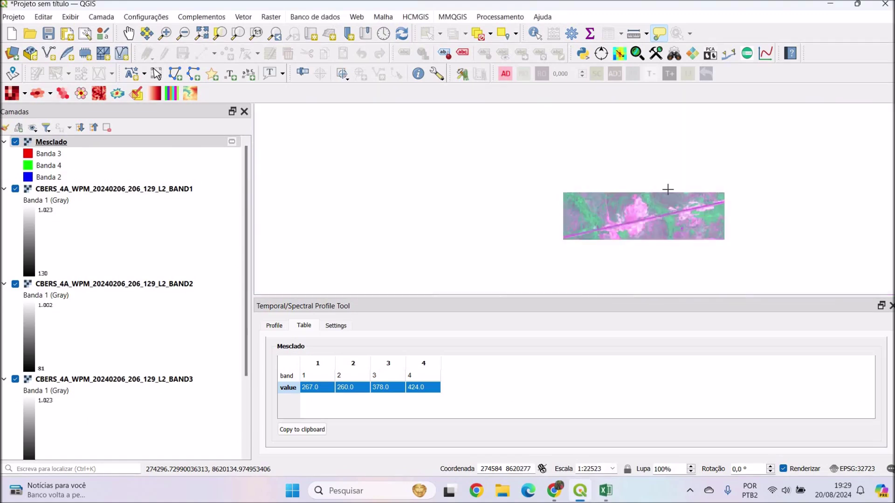
scroll(719, 157, down, 2)
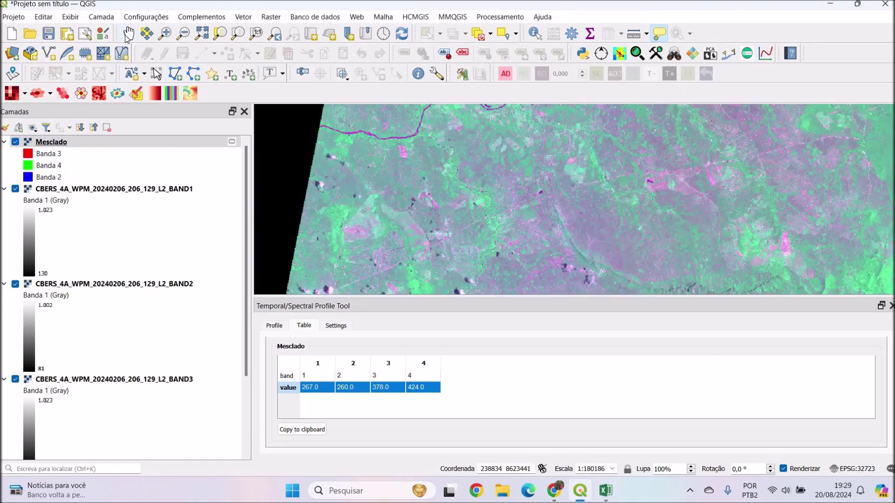
drag(671, 248, 480, 242)
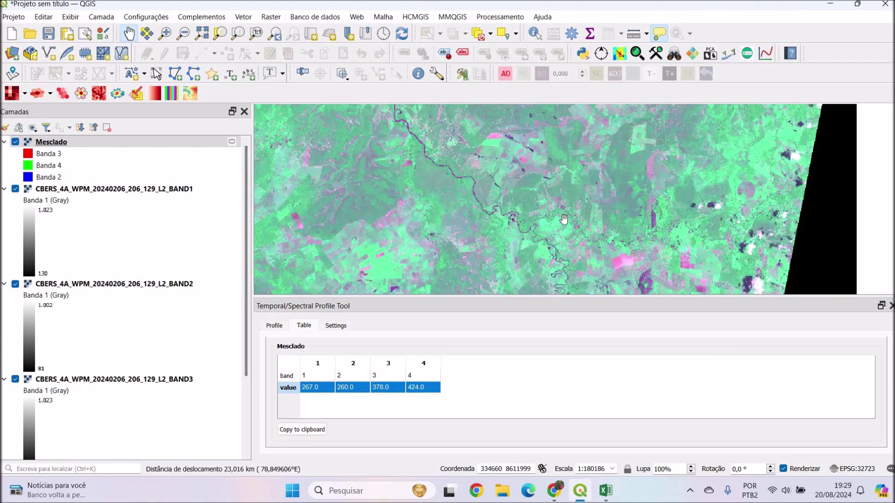
drag(778, 179, 511, 182)
scroll(511, 182, up, 4)
click(765, 53)
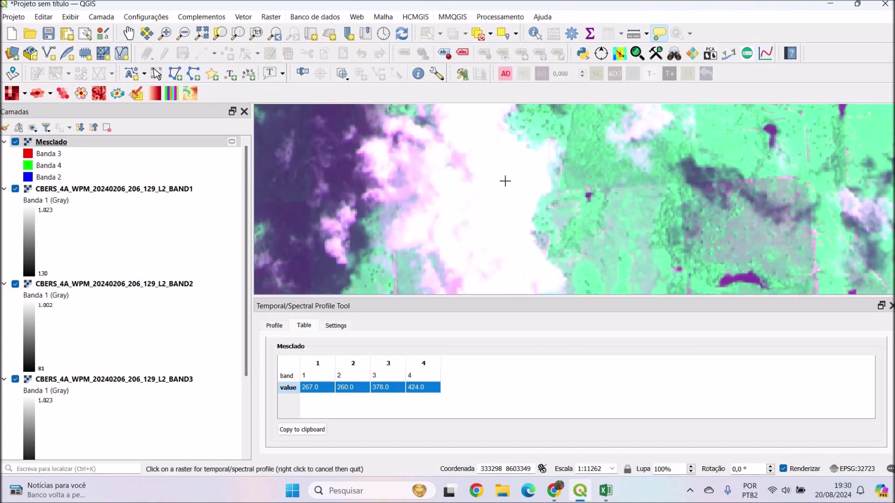
click(505, 181)
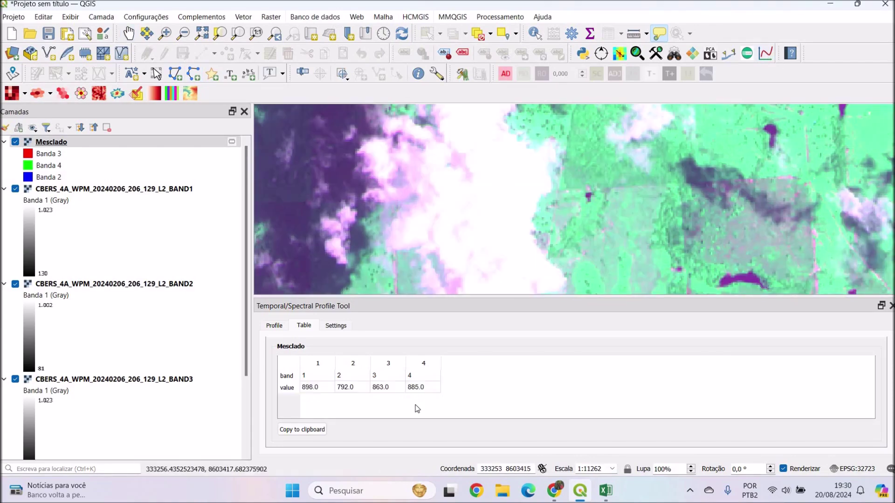
Copy the cloud's band value table from the profile tool and paste it into the Excel sheet at O12.
click(290, 389)
click(311, 434)
click(605, 491)
click(572, 286)
click(578, 264)
key(ctrl+v)
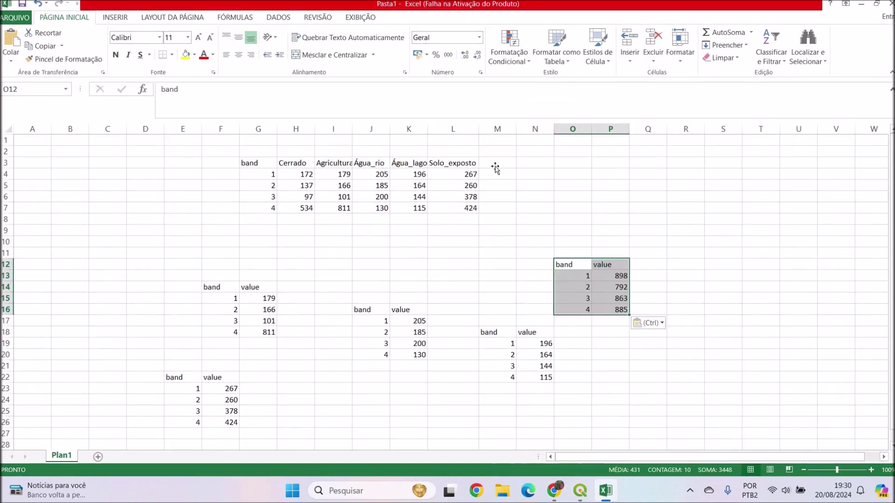
Add the header Nuvem in M3 and copy the cloud band values from P13:P16 into M4:M7.
click(495, 164)
key(ctrl+v)
Switch to QGIS and sample the Mesclado raster's spectral profile on the dark cloud shadow beside the white cloud.
click(553, 491)
click(580, 490)
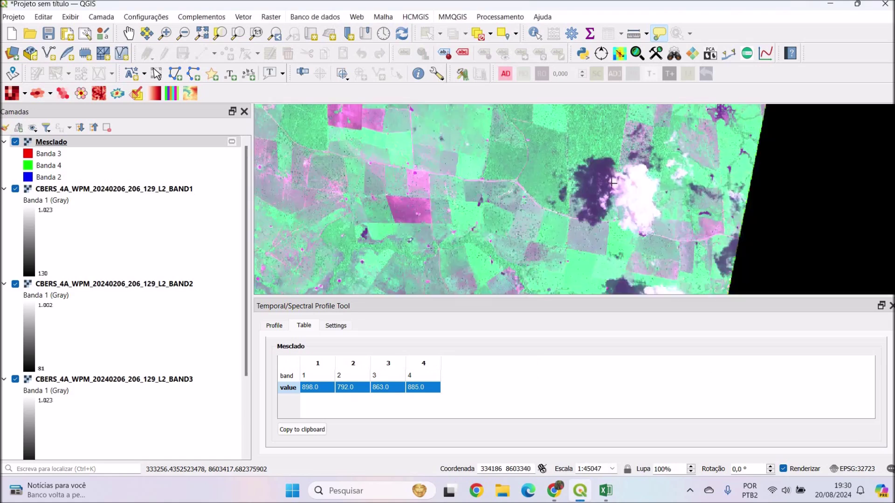
scroll(611, 197, up, 1)
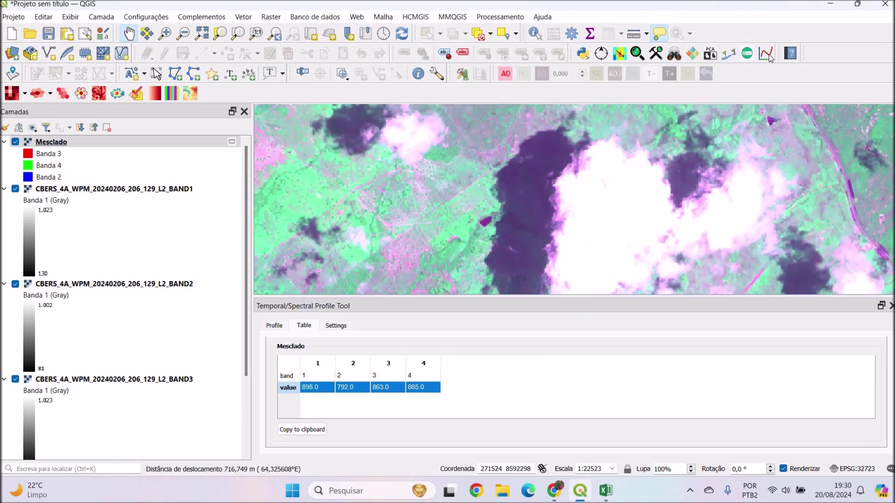
click(539, 164)
Select the shadow's value row in the profile table and try to paste it into the Excel sheet at J25.
click(284, 389)
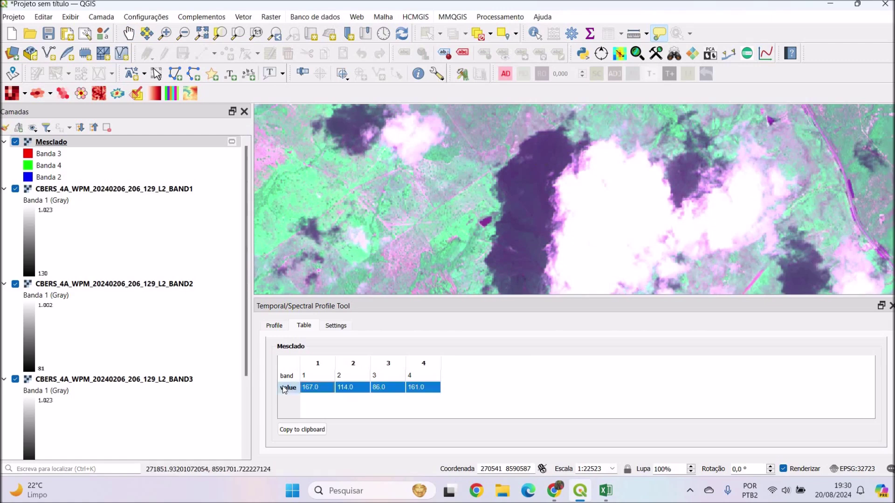
click(608, 491)
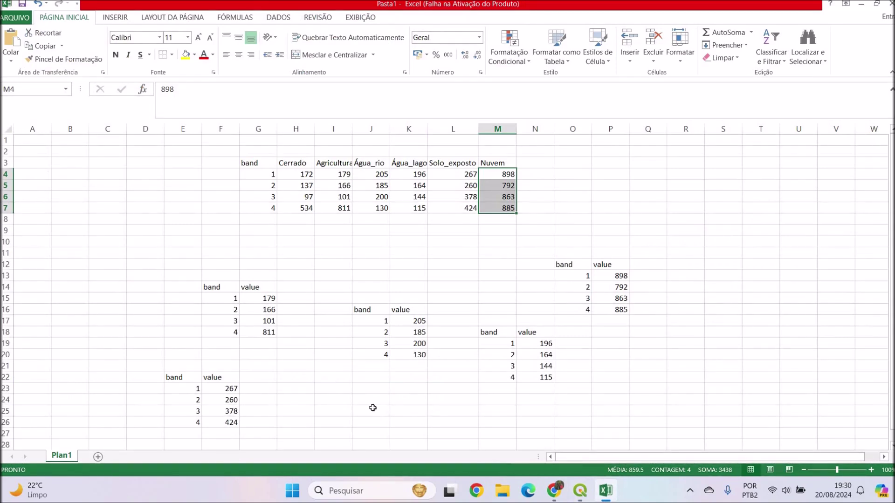
click(373, 408)
key(ctrl+v)
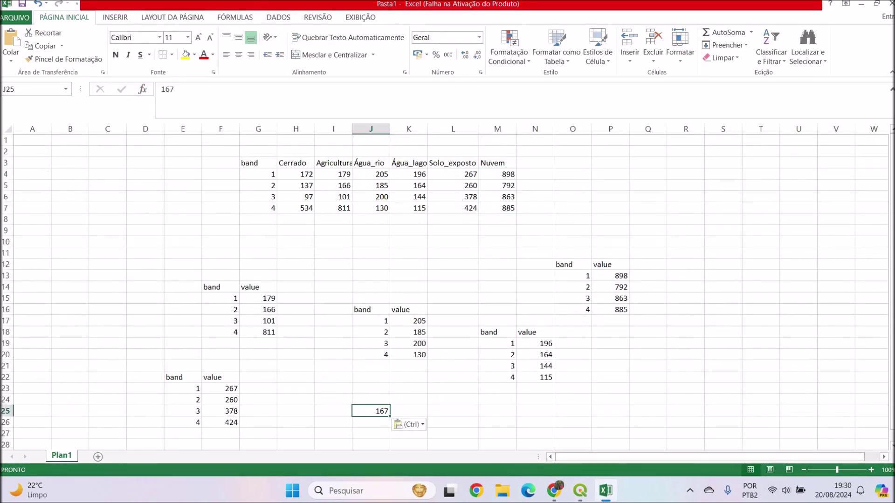
Copy the shadow's full band value table from QGIS and paste it into the Excel sheet at L25.
click(580, 490)
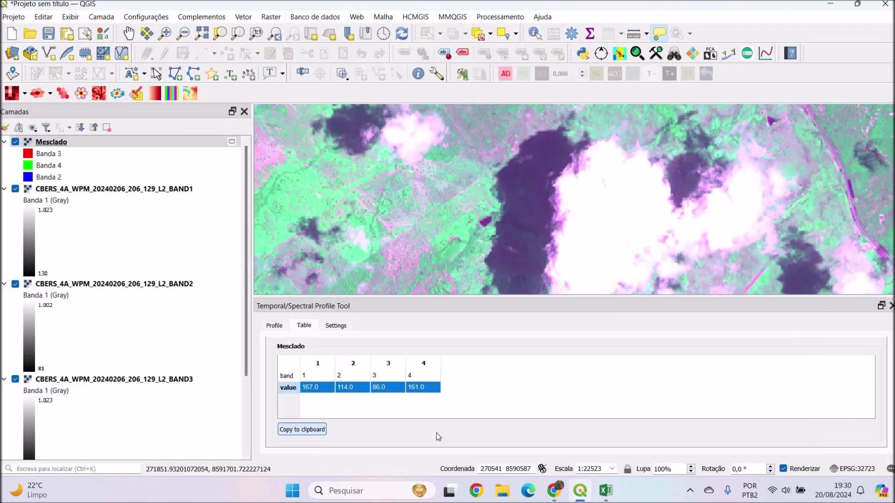
click(606, 490)
click(454, 419)
click(454, 410)
key(ctrl+v)
Add the header Sombra in N3 and copy the shadow band values from M26:M29 into N4:N7.
scroll(455, 410, down, 2)
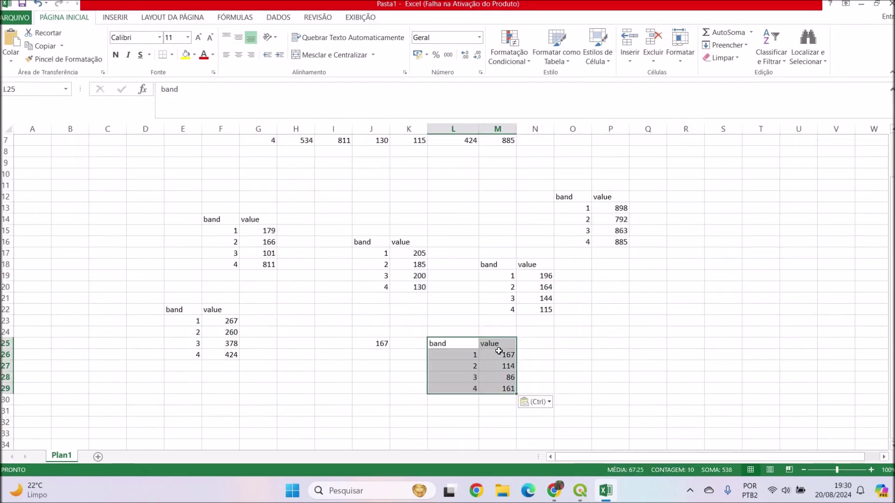
drag(497, 354, 501, 390)
key(ctrl+c)
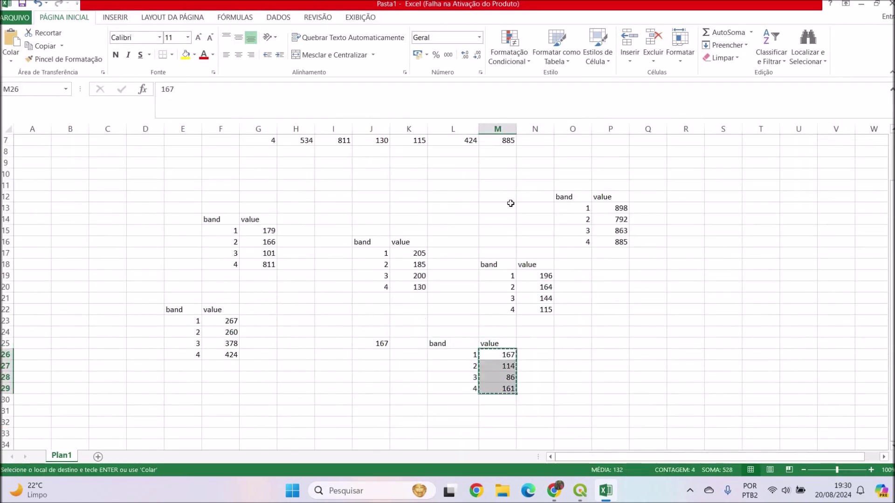
scroll(511, 202, up, 2)
click(532, 166)
text(Sombra)
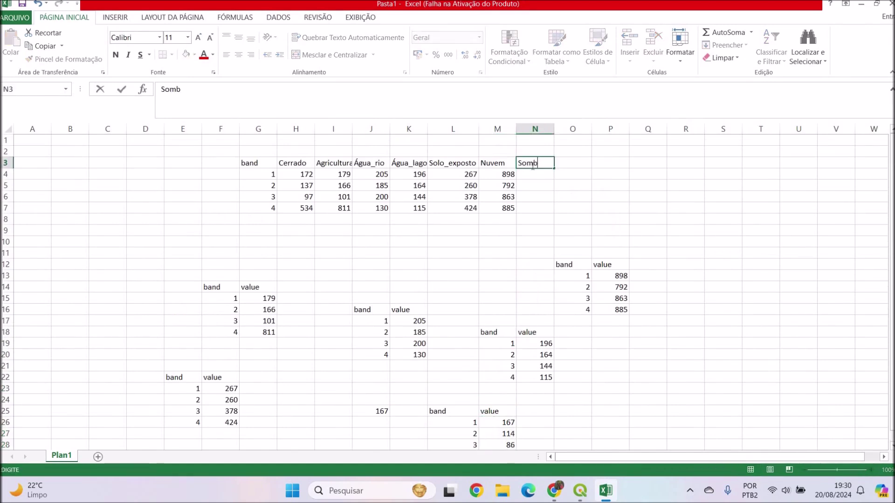
scroll(513, 279, down, 3)
drag(497, 320, 501, 355)
key(ctrl+c)
scroll(527, 223, up, 3)
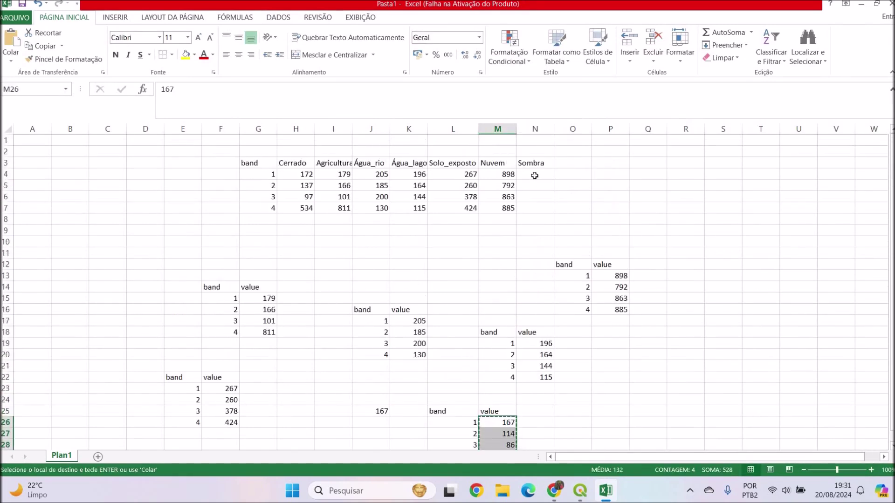
click(534, 175)
key(ctrl+v)
Insert a basic 2D line chart from the Cerrado data in H3:H7 and delete its title.
drag(298, 163, 303, 208)
scroll(521, 56, down, 1)
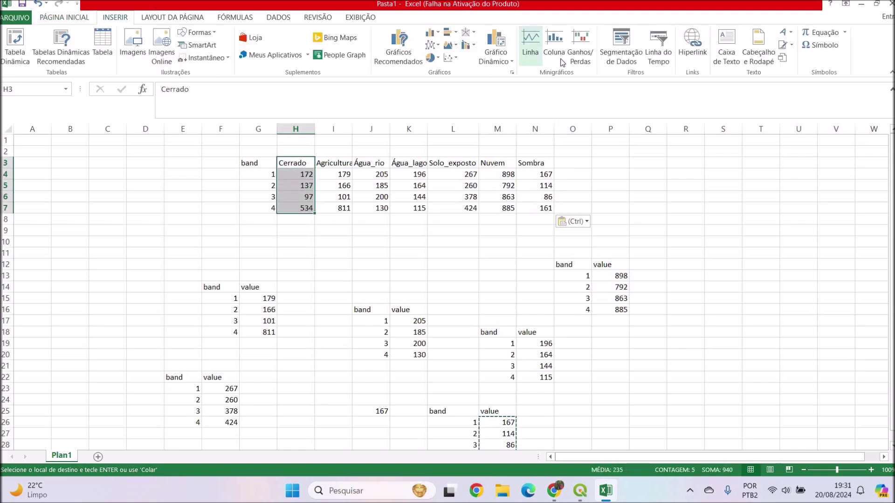
click(437, 45)
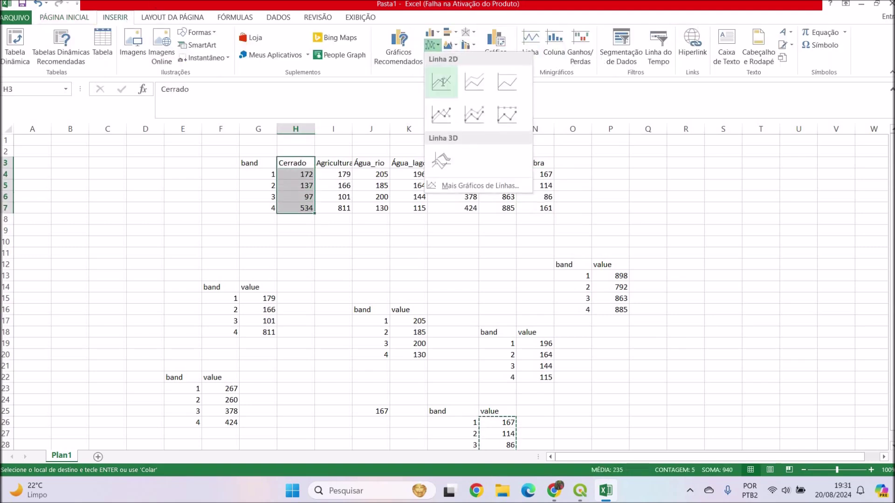
click(439, 80)
click(462, 230)
key(Delete)
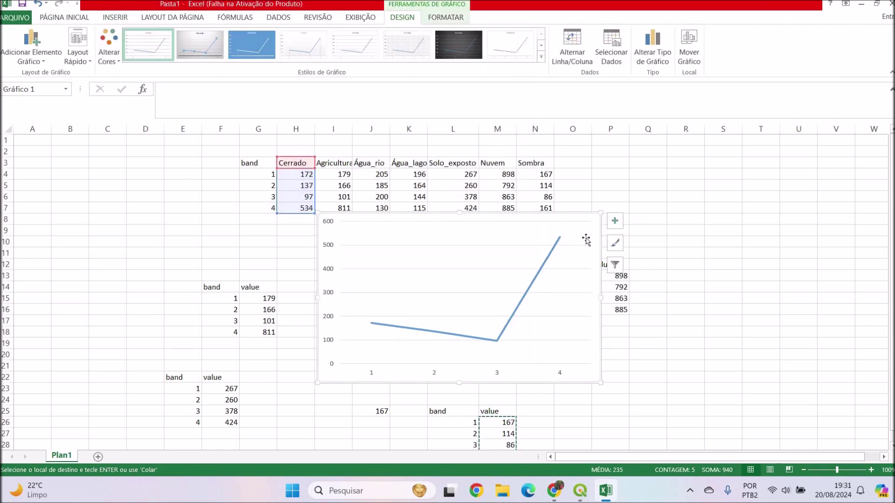
Open the chart's data source selection and add the Agricultura series with name from I3 and values from I4:I7.
right_click(582, 237)
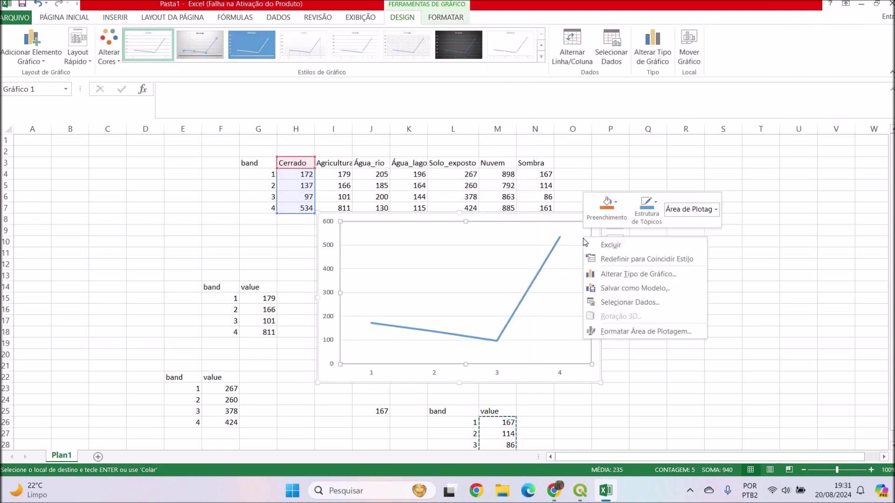
click(620, 301)
drag(513, 157, 687, 183)
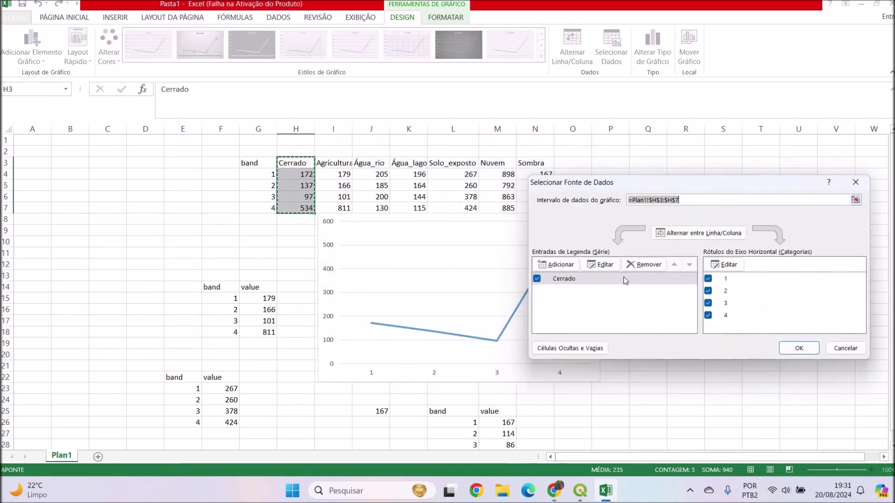
click(561, 265)
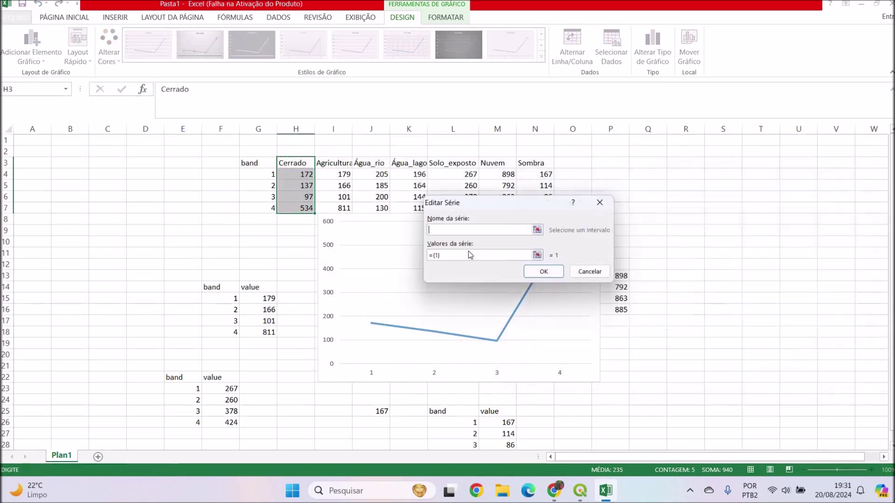
click(337, 164)
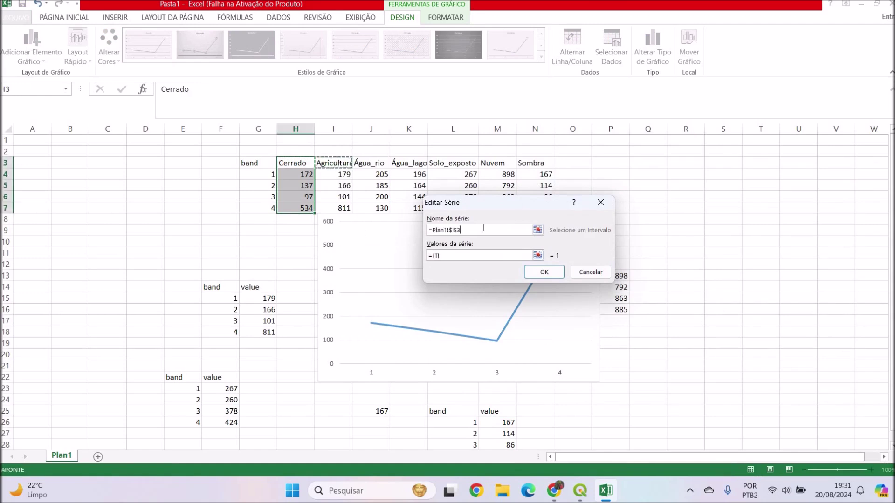
click(537, 255)
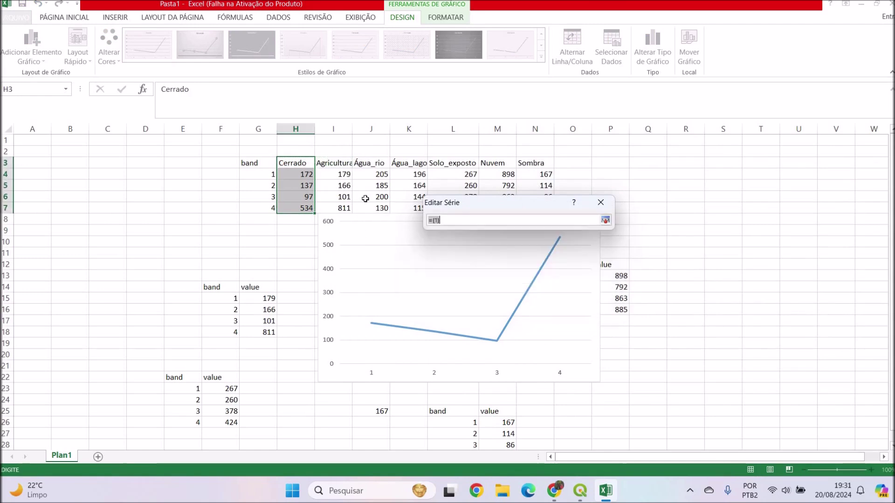
drag(345, 175, 346, 211)
click(604, 220)
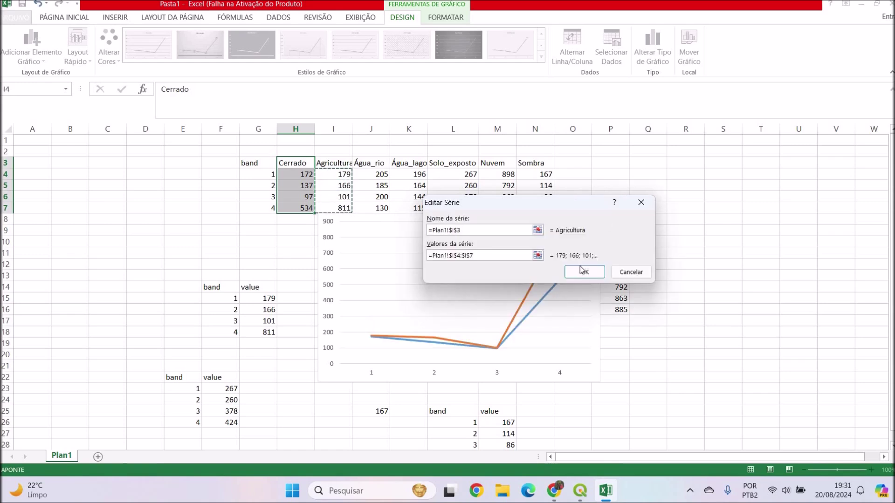
click(603, 271)
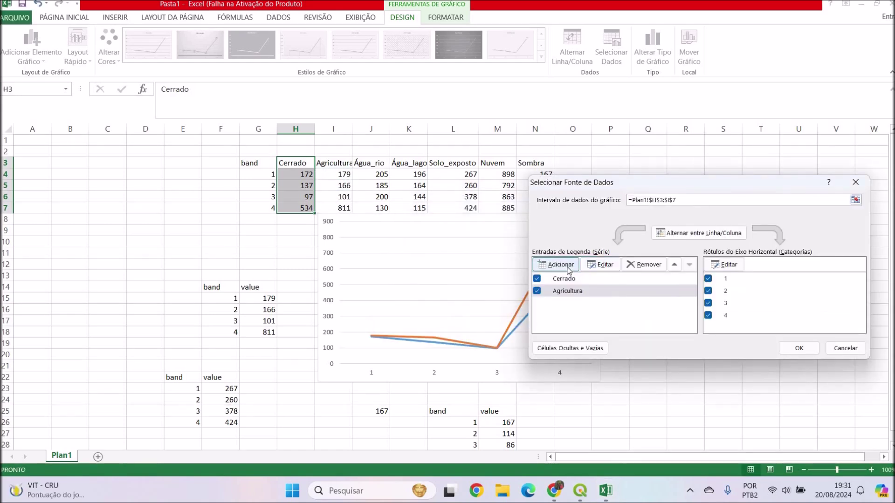
Add the Água_rio series to the chart with its name from J3 and values from J4:J7.
click(554, 264)
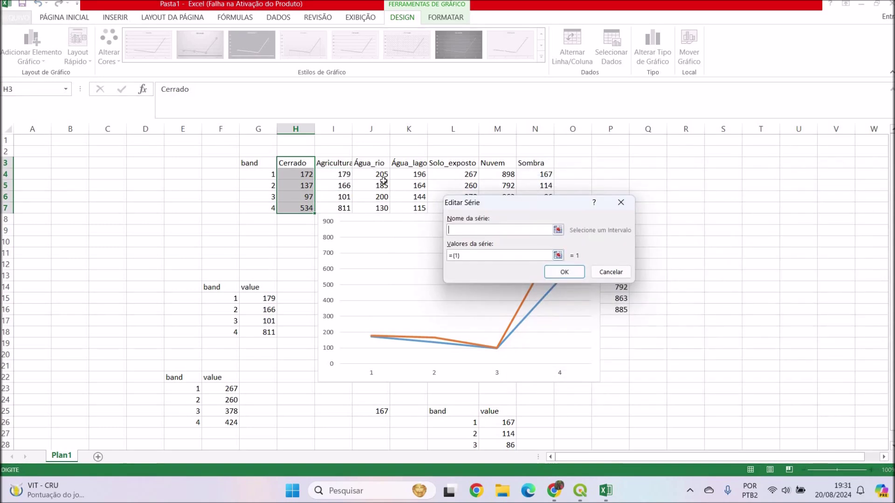
click(371, 164)
click(519, 255)
drag(371, 175, 379, 208)
click(625, 221)
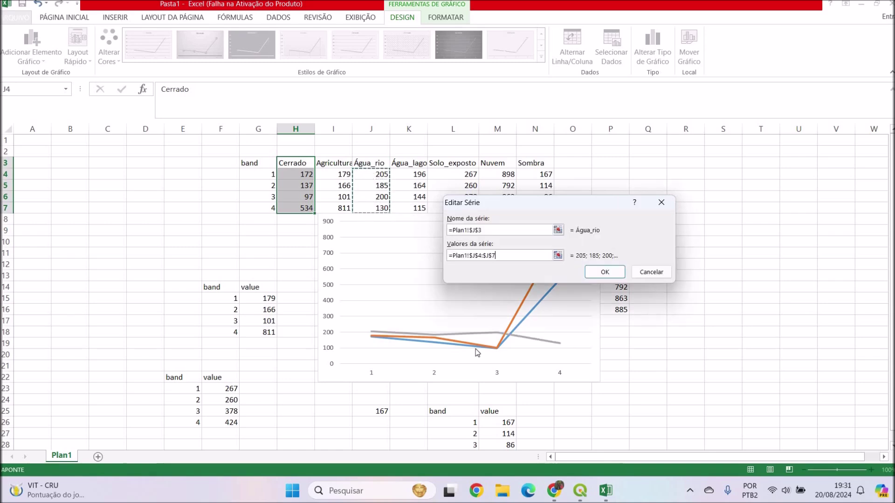
click(608, 274)
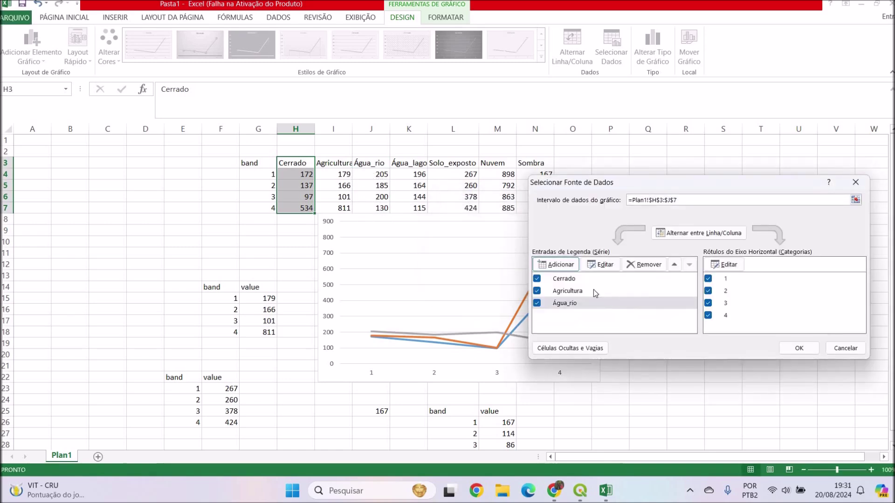
Add the Água_lago series to the chart with its name from K3 and values from K4:K7.
click(562, 265)
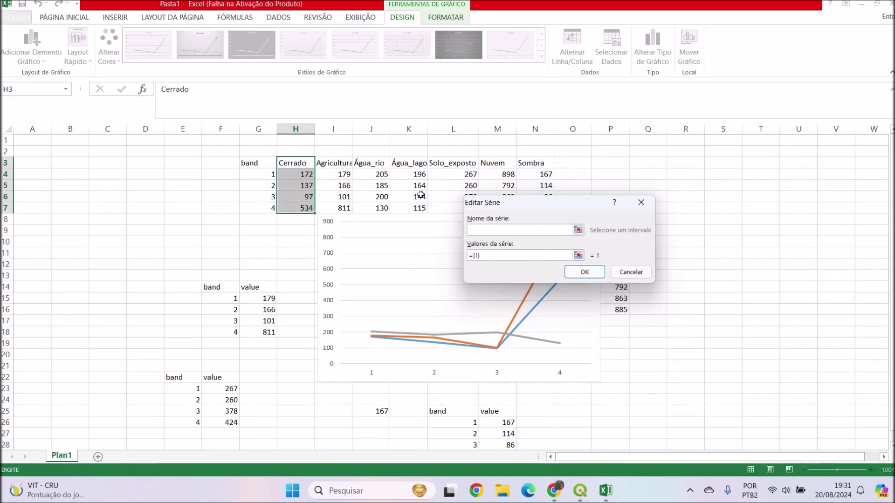
click(416, 165)
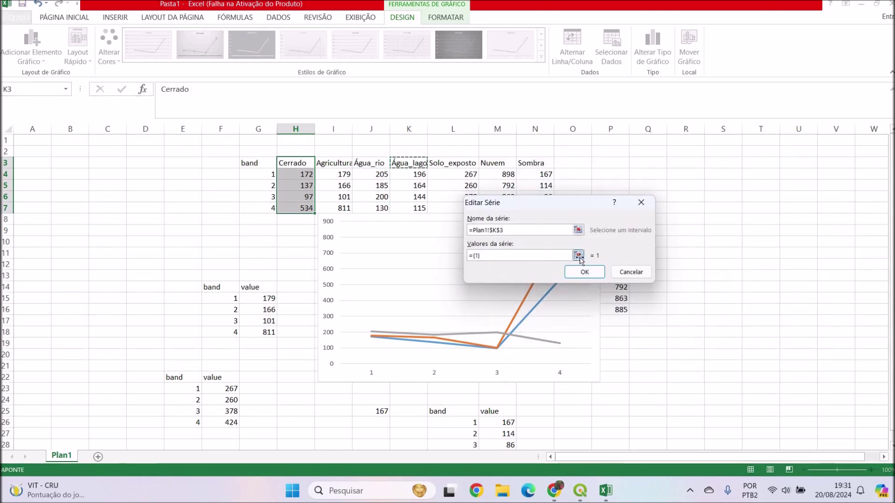
click(578, 256)
drag(415, 174, 419, 208)
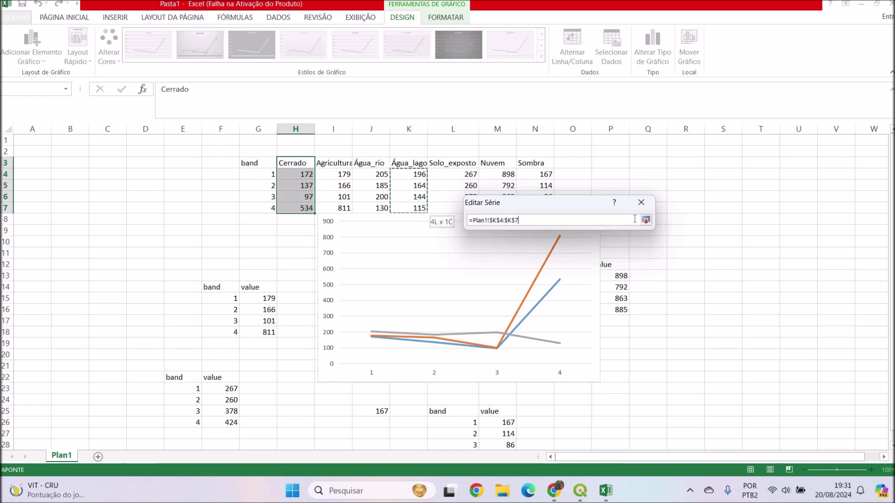
click(646, 220)
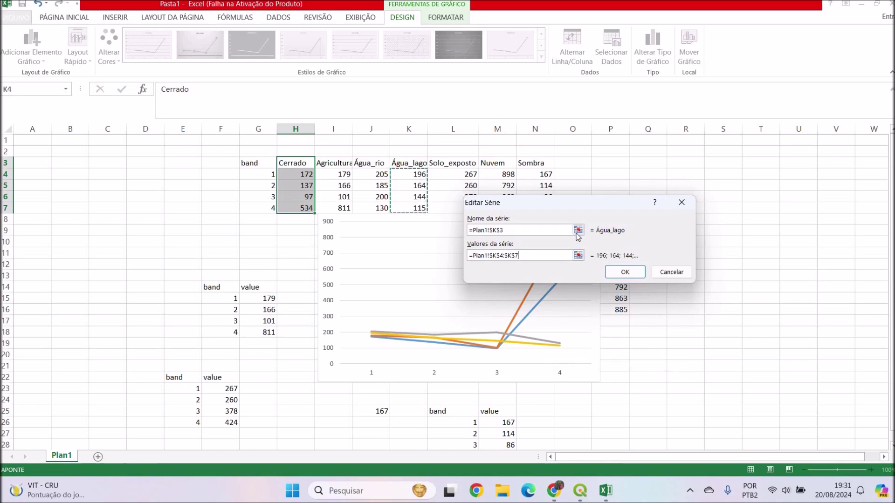
click(621, 272)
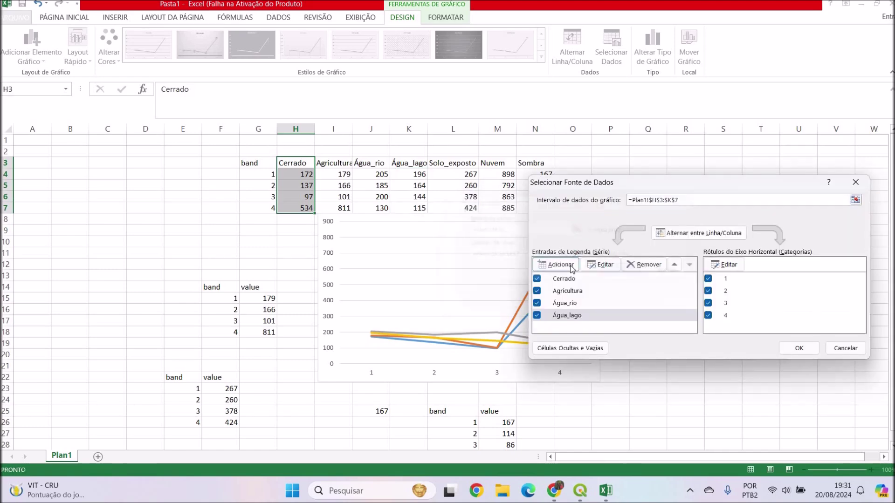
Add the Solo_exposto series to the chart with its name from L3 and values from L4:L7.
click(556, 263)
click(460, 164)
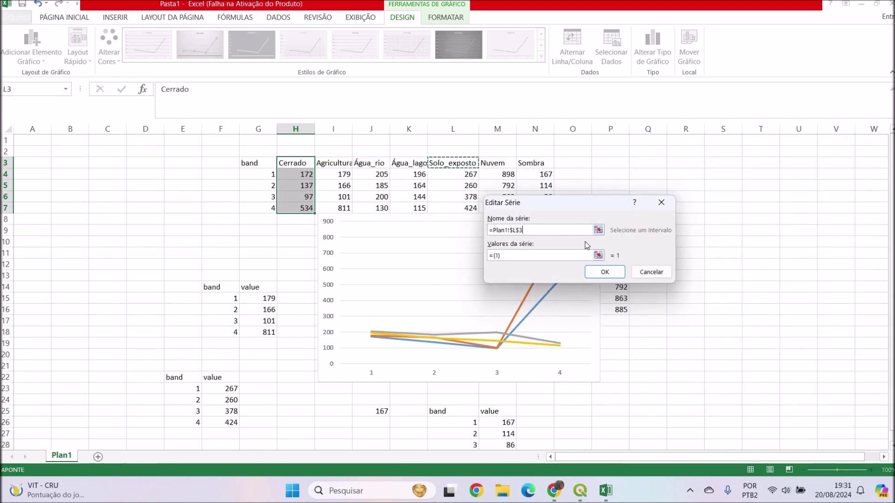
click(598, 255)
drag(461, 174, 461, 208)
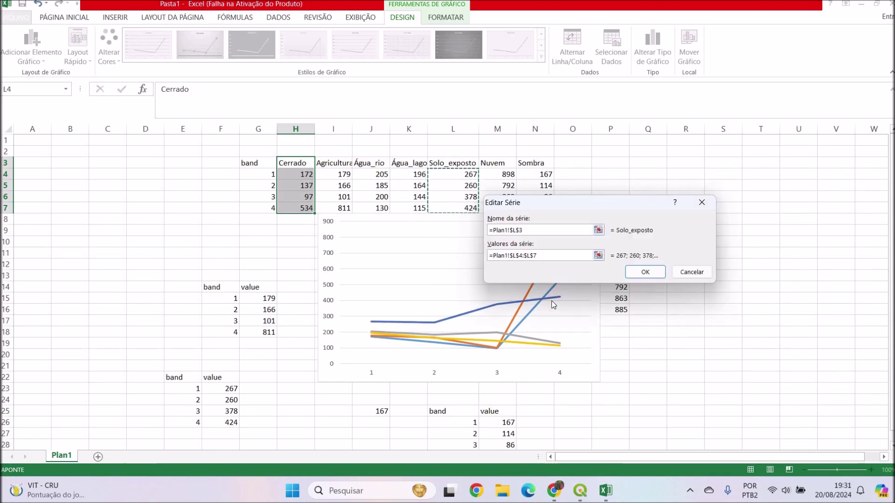
click(645, 272)
Add the Nuvem series to the chart with its name from M3 and values from M4:M7.
drag(600, 186, 634, 196)
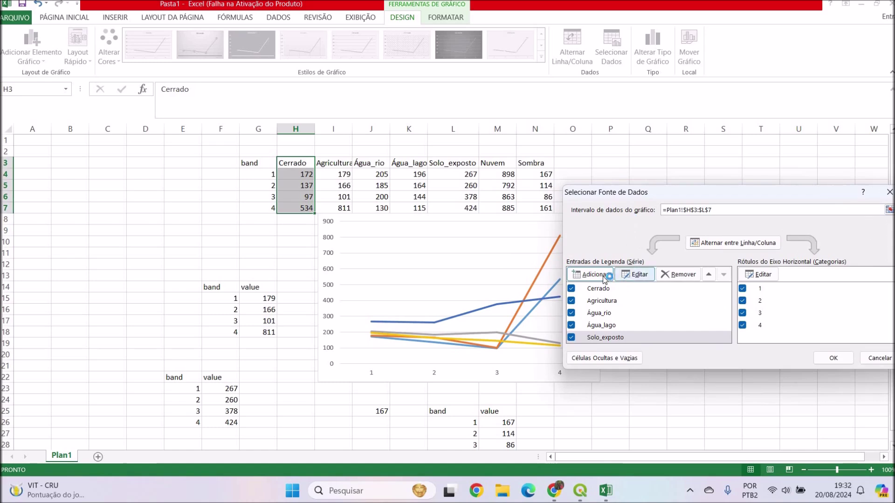
click(591, 275)
click(493, 163)
click(601, 255)
drag(504, 173, 504, 207)
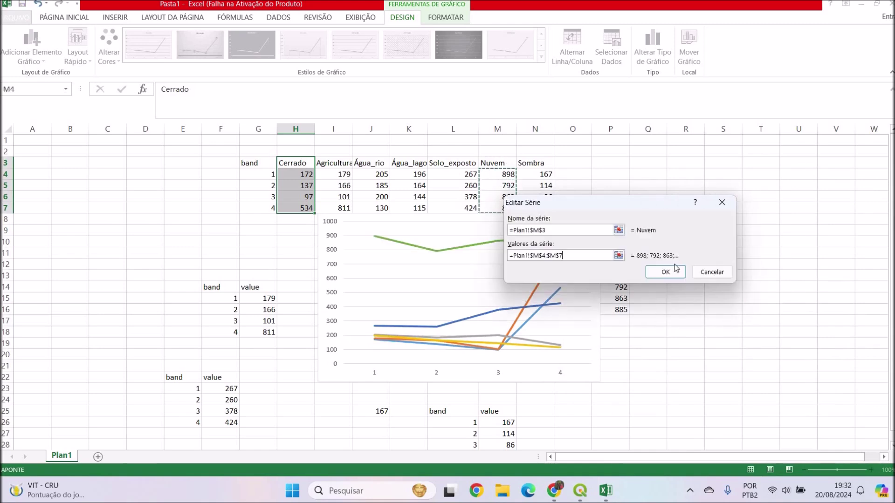
click(665, 272)
Add the Sombra series with its name from N3 and values from N4:N7, and apply the chart's data source selection.
click(609, 276)
click(535, 162)
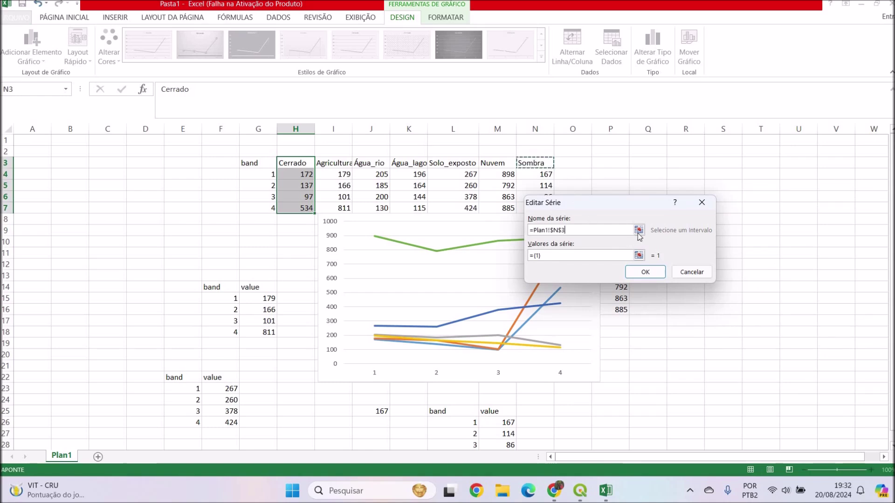
click(638, 256)
drag(528, 172, 529, 208)
click(706, 220)
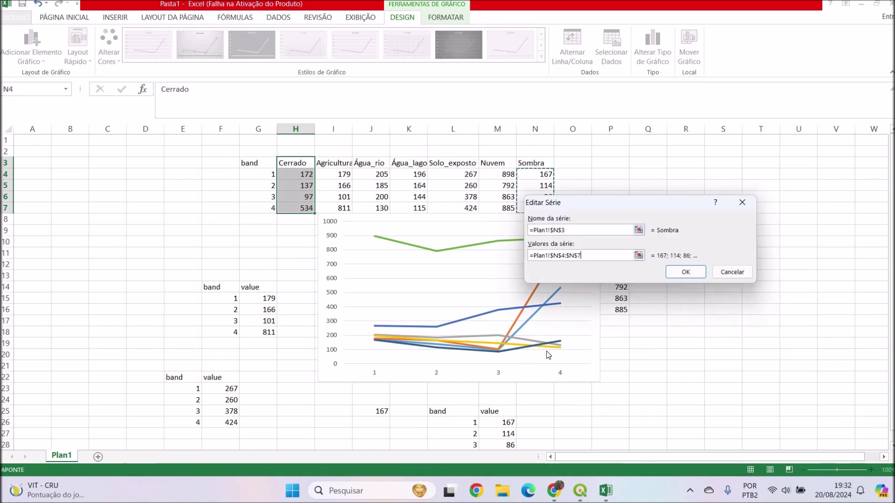
click(688, 273)
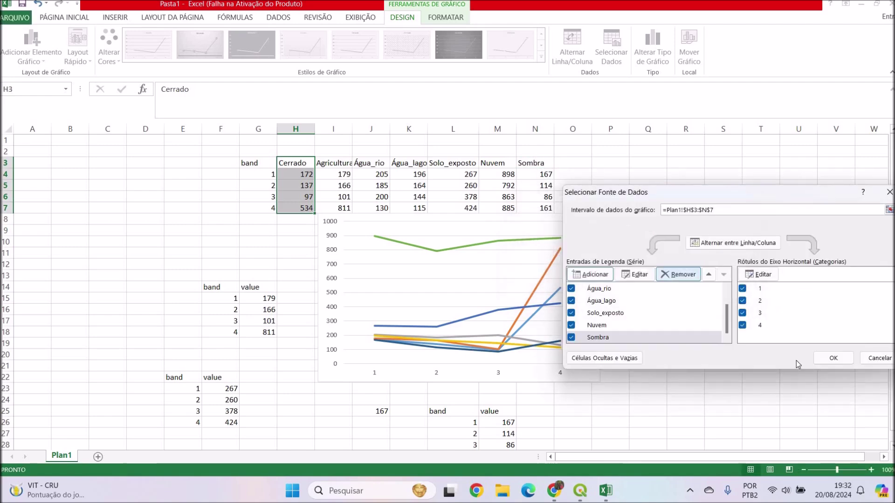
click(831, 359)
Widen the line chart to about column S and add a legend to it.
click(596, 238)
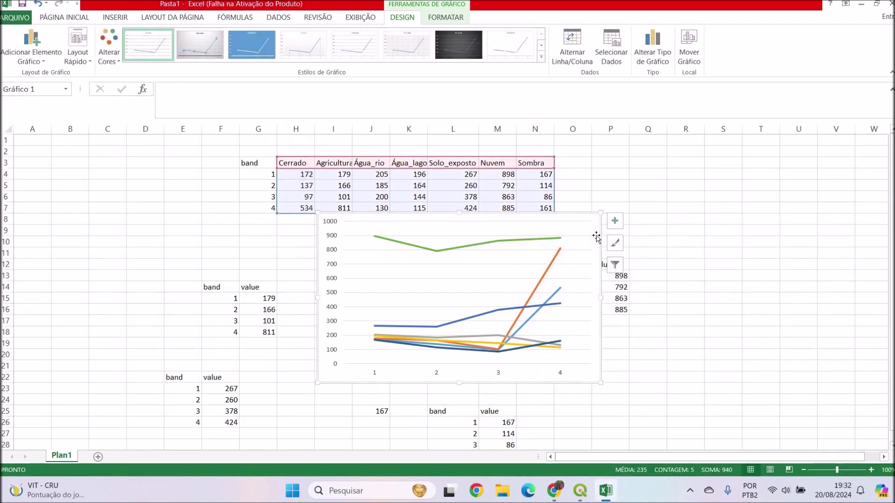
drag(603, 301, 721, 295)
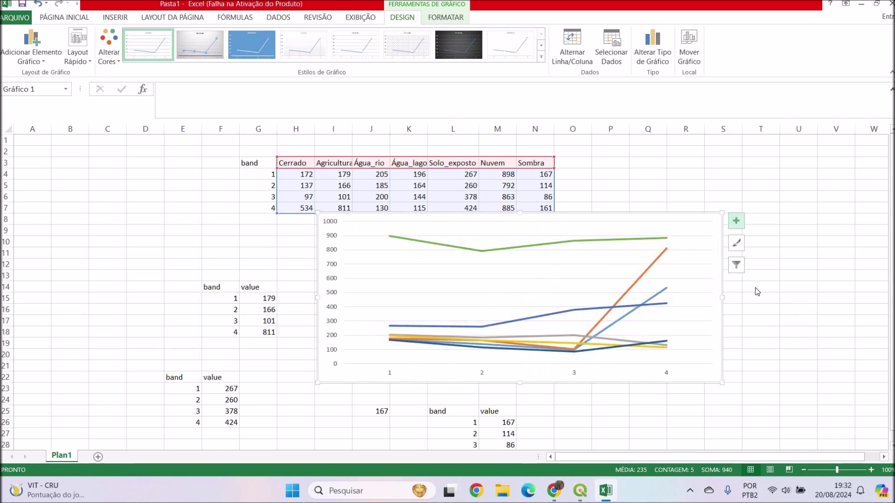
click(764, 315)
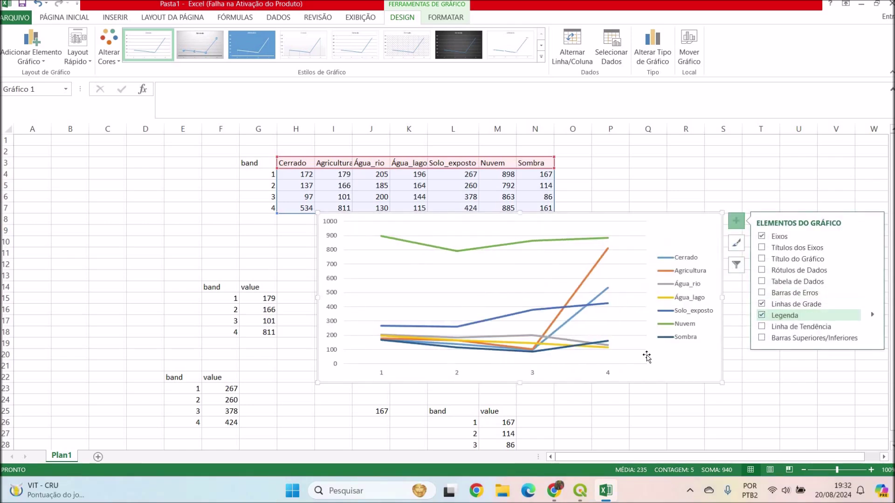
Change the line colour of the Solo_exposto series to standard red.
click(597, 346)
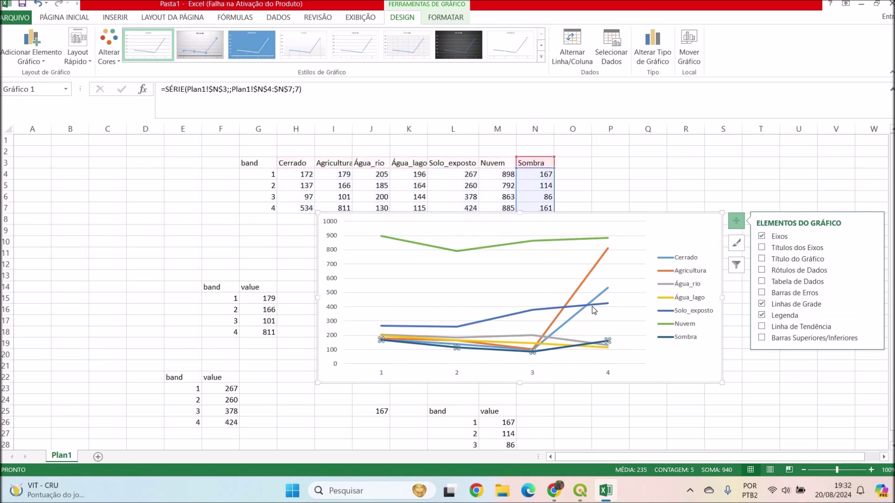
click(592, 305)
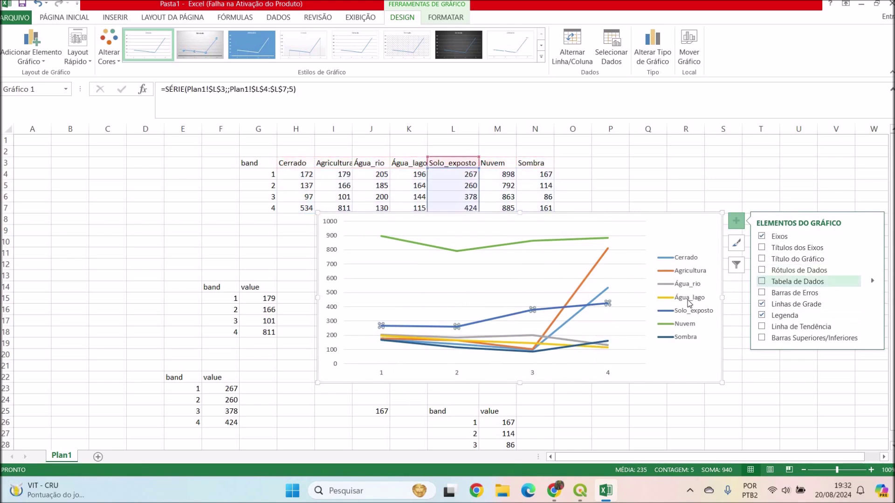
right_click(601, 303)
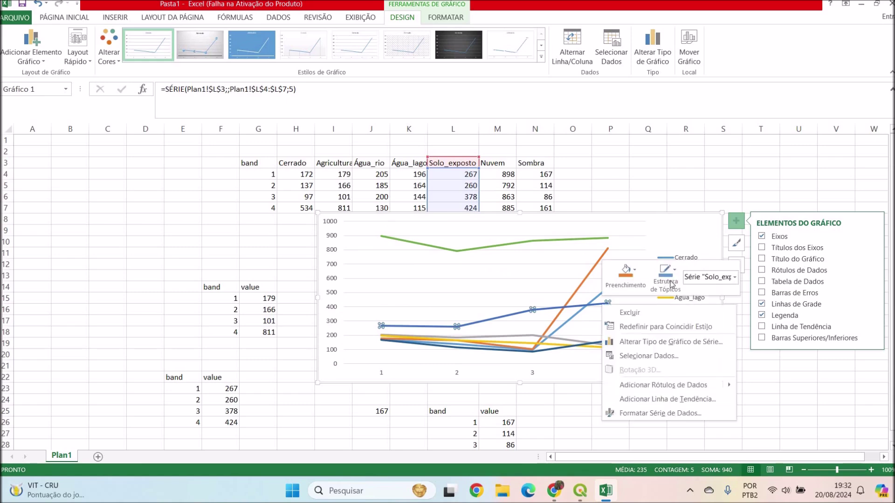
click(665, 275)
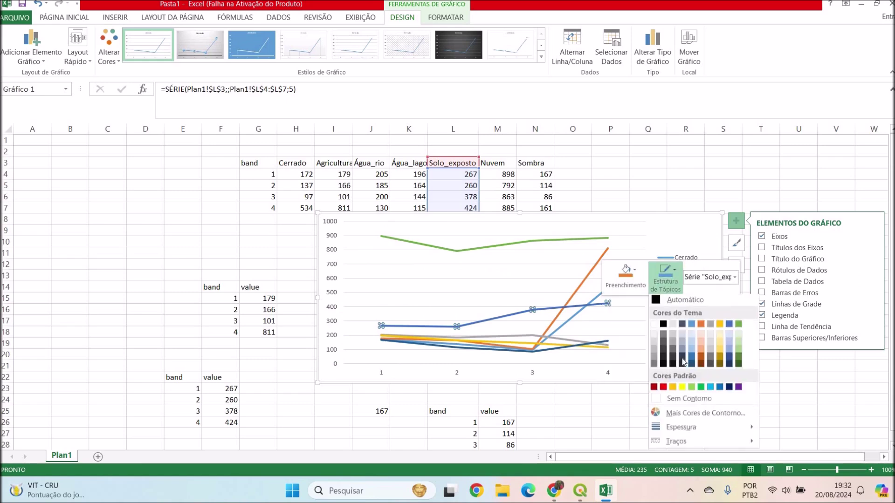
click(663, 388)
click(722, 377)
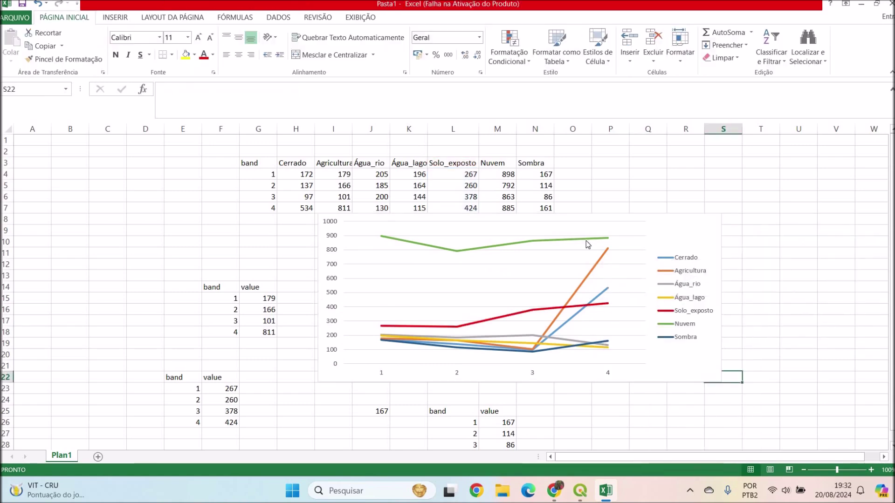
Change the line colour of the Nuvem series to the theme's orange.
click(586, 240)
right_click(585, 240)
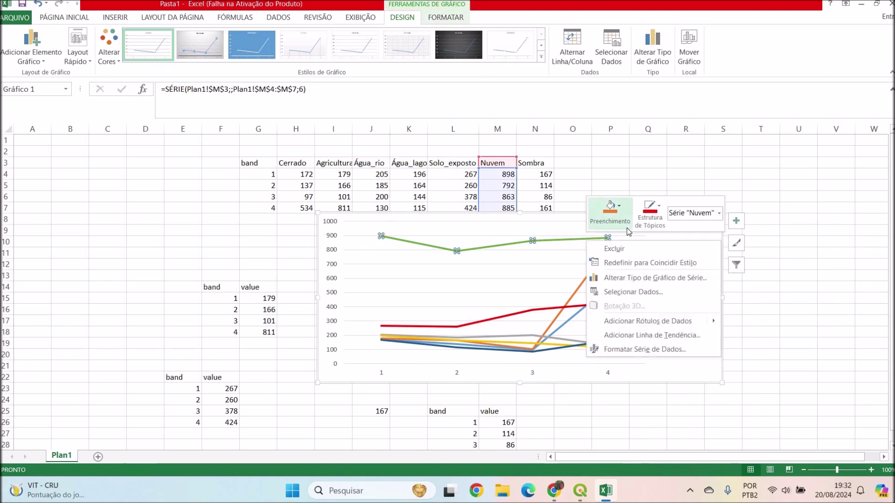
click(659, 217)
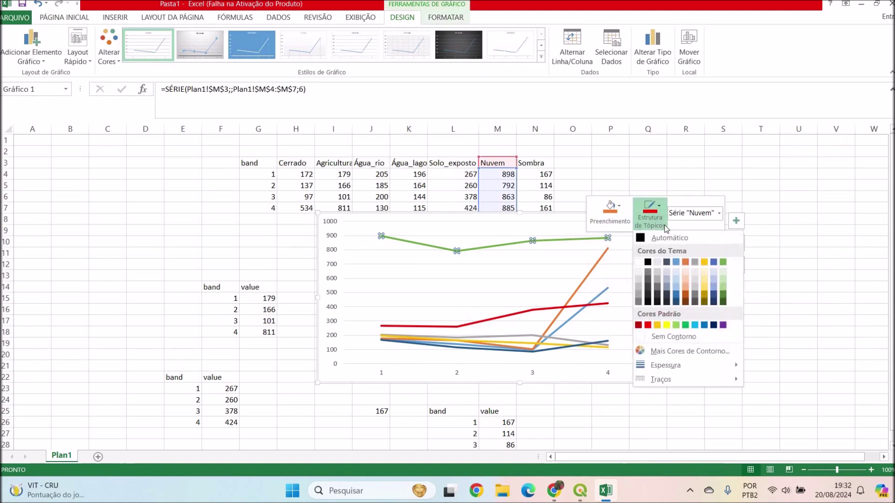
click(685, 263)
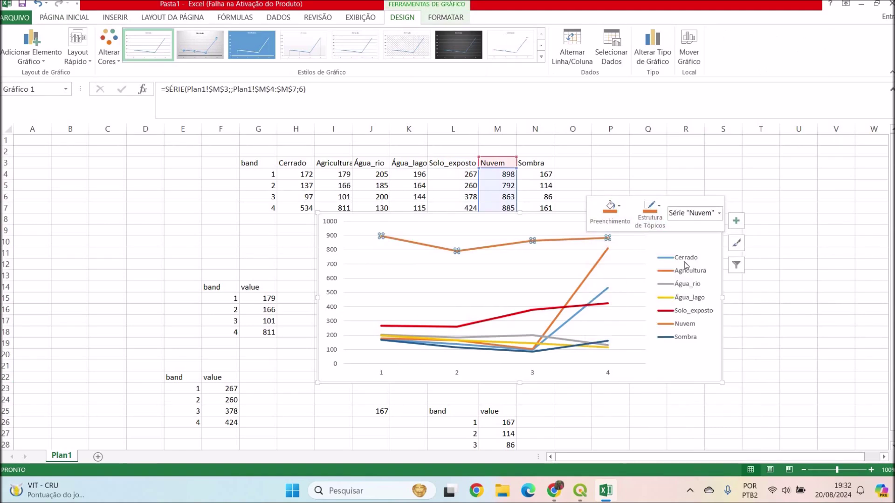
Change the line colour of the Agricultura series to the theme's green and deselect the chart.
click(594, 262)
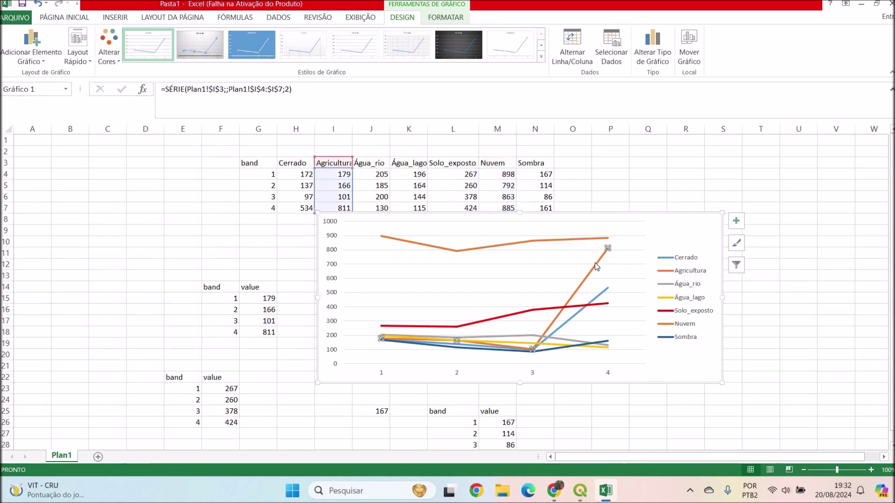
right_click(595, 262)
click(659, 235)
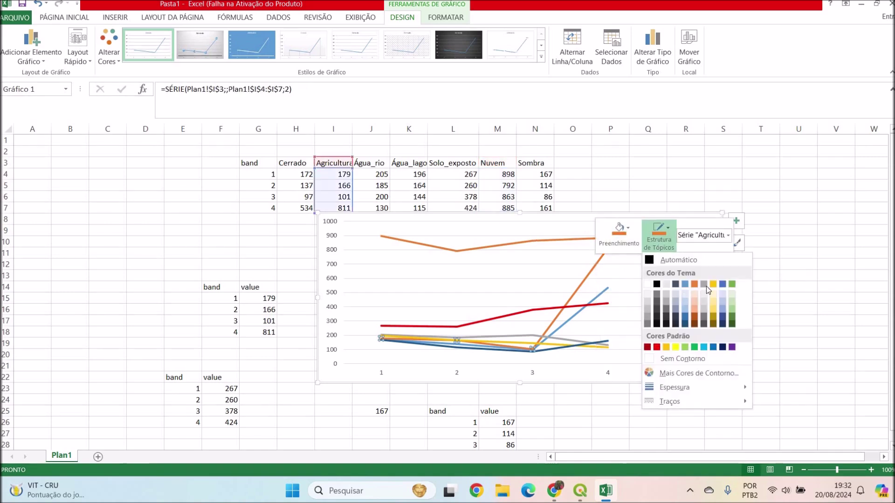
click(731, 284)
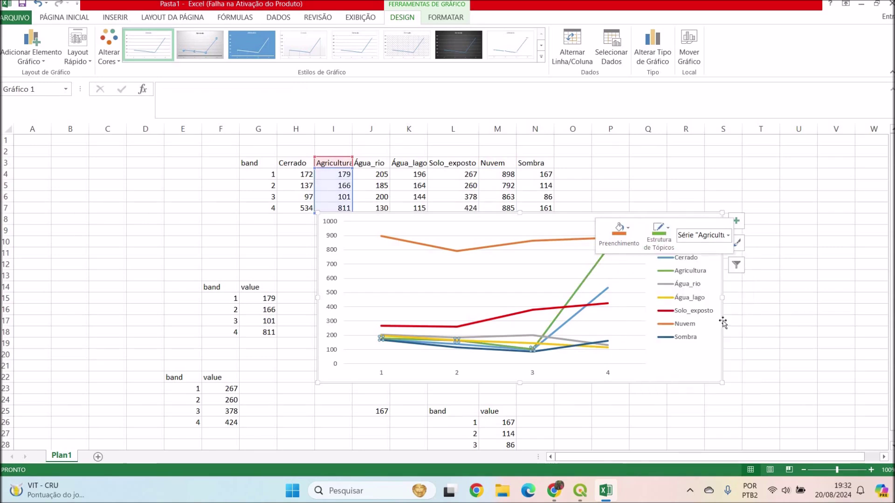
click(768, 343)
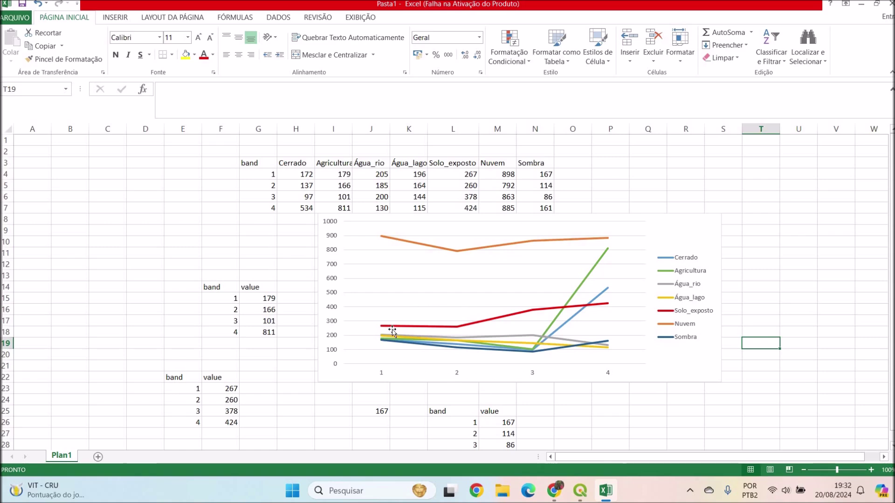
mouse_move(532, 356)
mouse_move(609, 254)
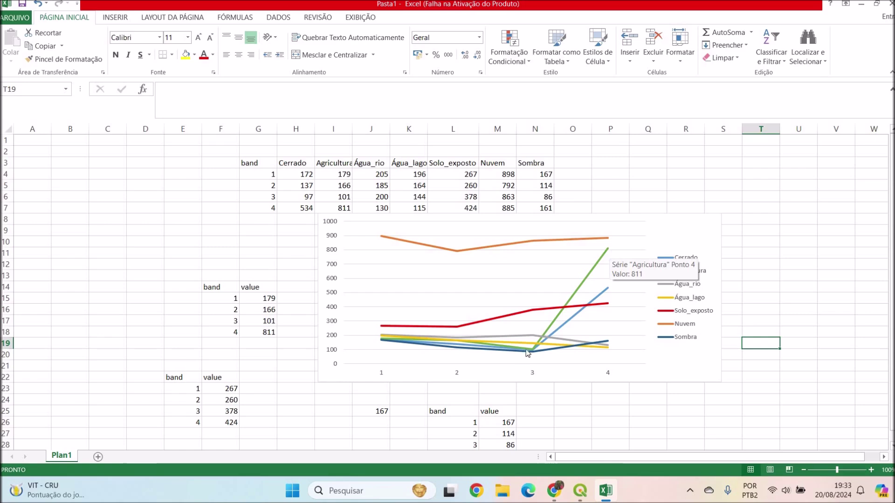